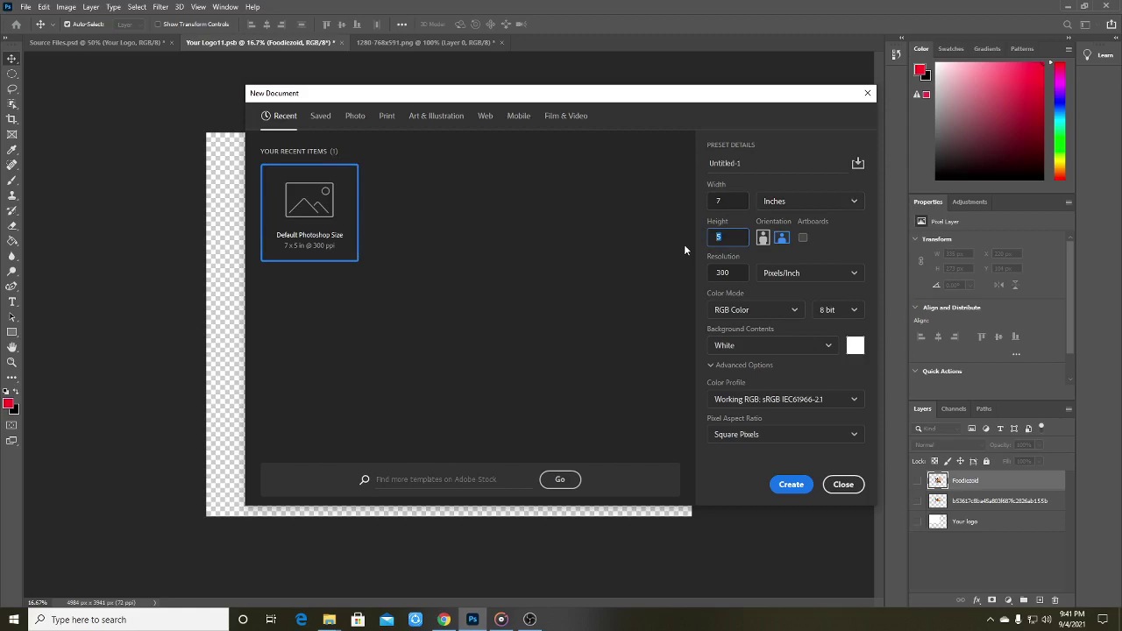
Step: Create a new white RGB document 7 inches wide and 6 inches high at 300 pixels/inch
{"action": "type", "text": "6"}
{"action": "left_click", "coordinate": [790, 485]}
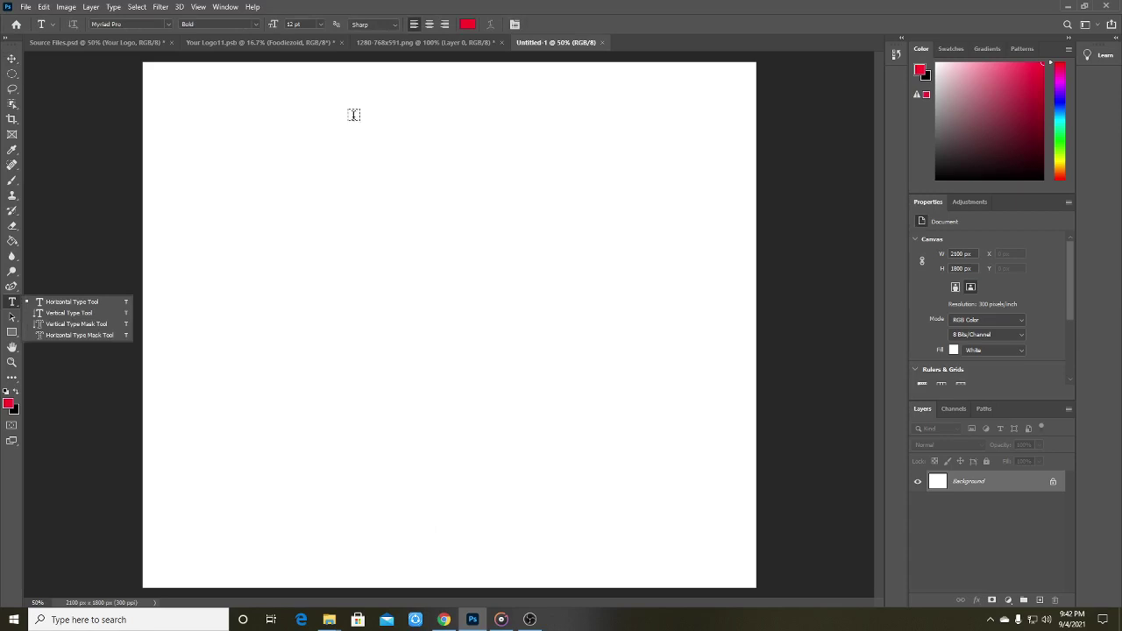
Step: Add the text "Graphics Wala" in red Myriad Pro Bold at 72 pt on the canvas
{"action": "left_click", "coordinate": [320, 23]}
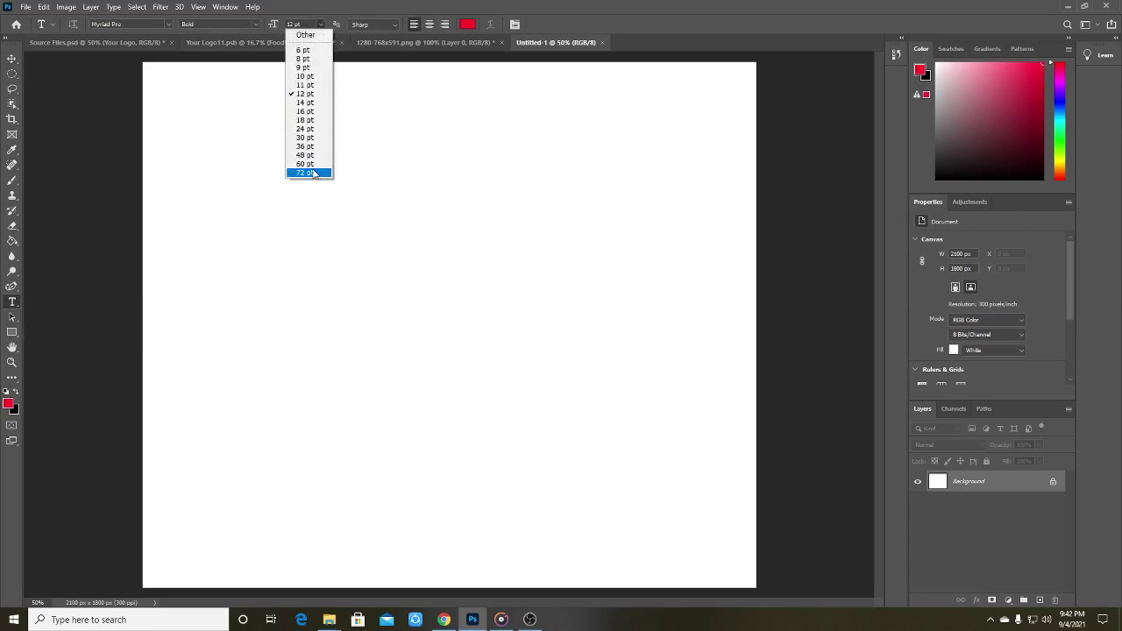
{"action": "left_click", "coordinate": [308, 172]}
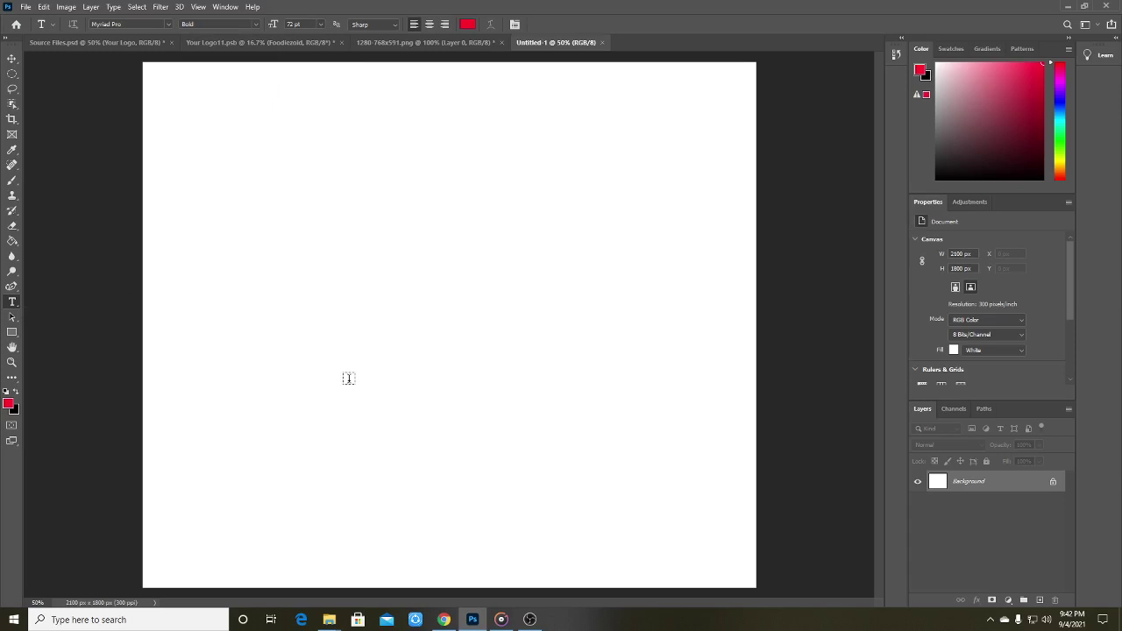
{"action": "left_click", "coordinate": [311, 347]}
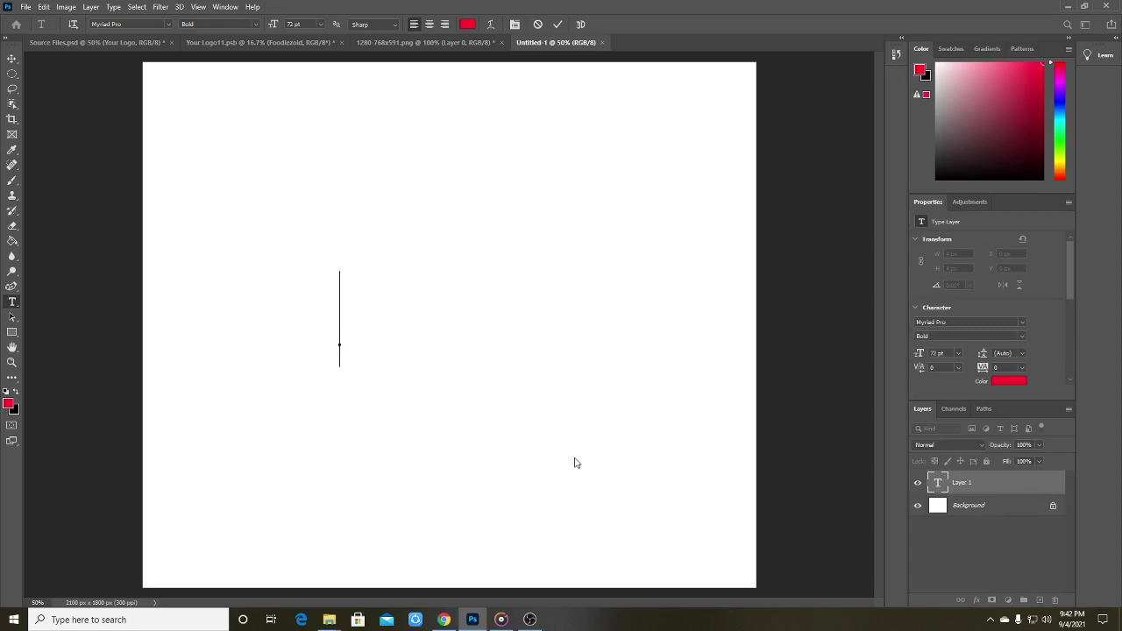
{"action": "type", "text": "Gr"}
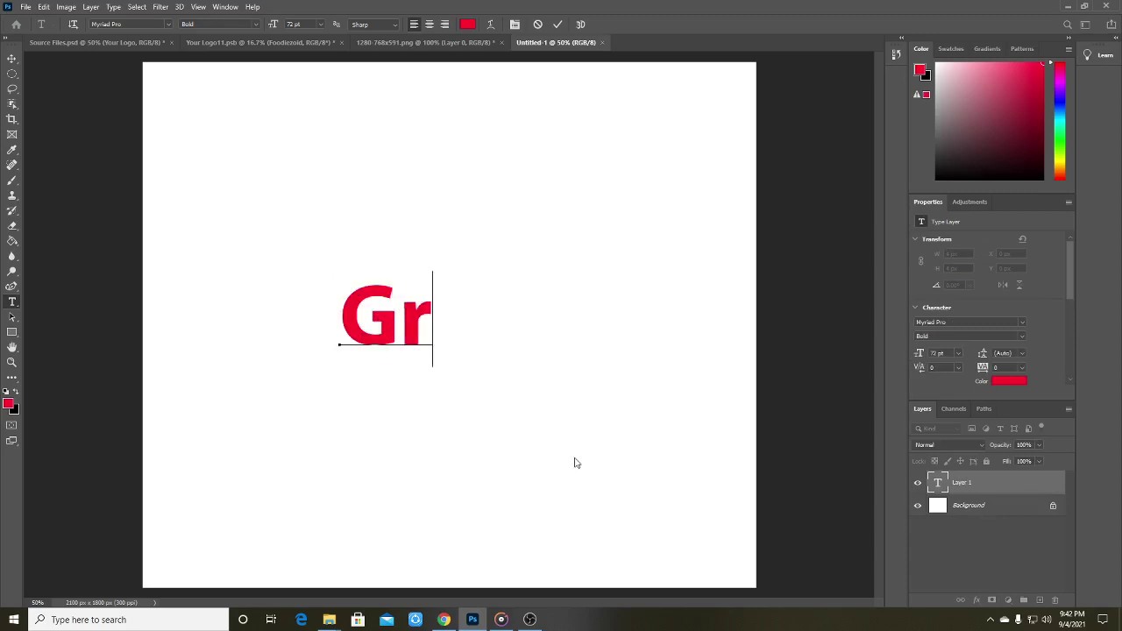
{"action": "type", "text": "aphics W"}
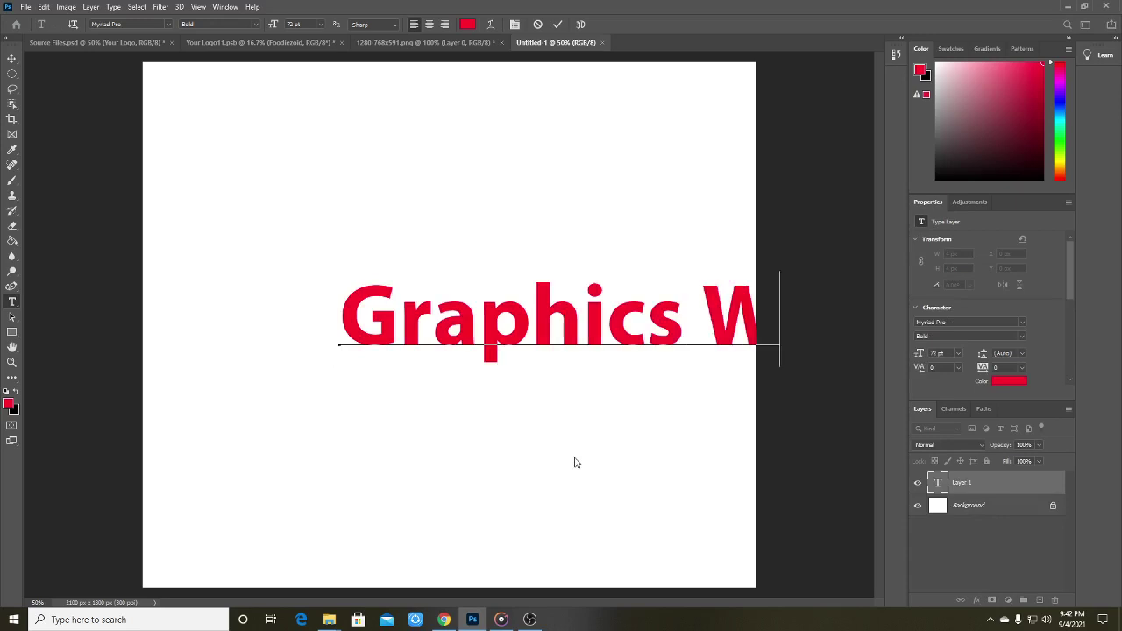
{"action": "type", "text": "o"}
{"action": "type", "text": "r"}
Step: Scale the "Graphics Wala" text down to about 50 pt and place it near the centre of the canvas
{"action": "left_click", "coordinate": [12, 58]}
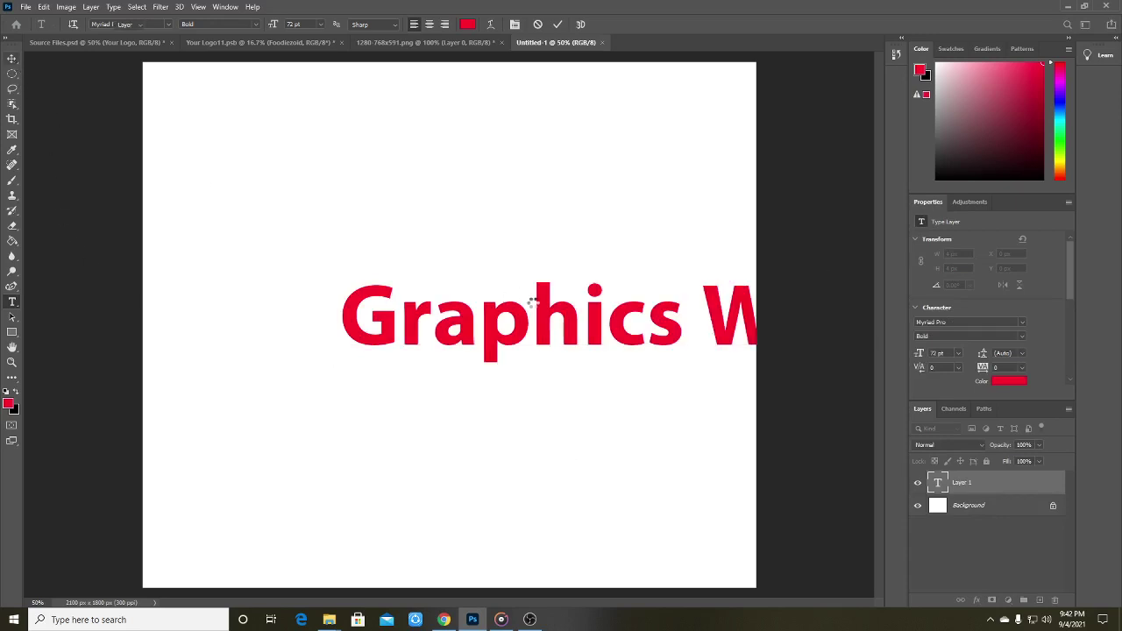
{"action": "left_click_drag", "start_coordinate": [419, 343], "coordinate": [382, 350]}
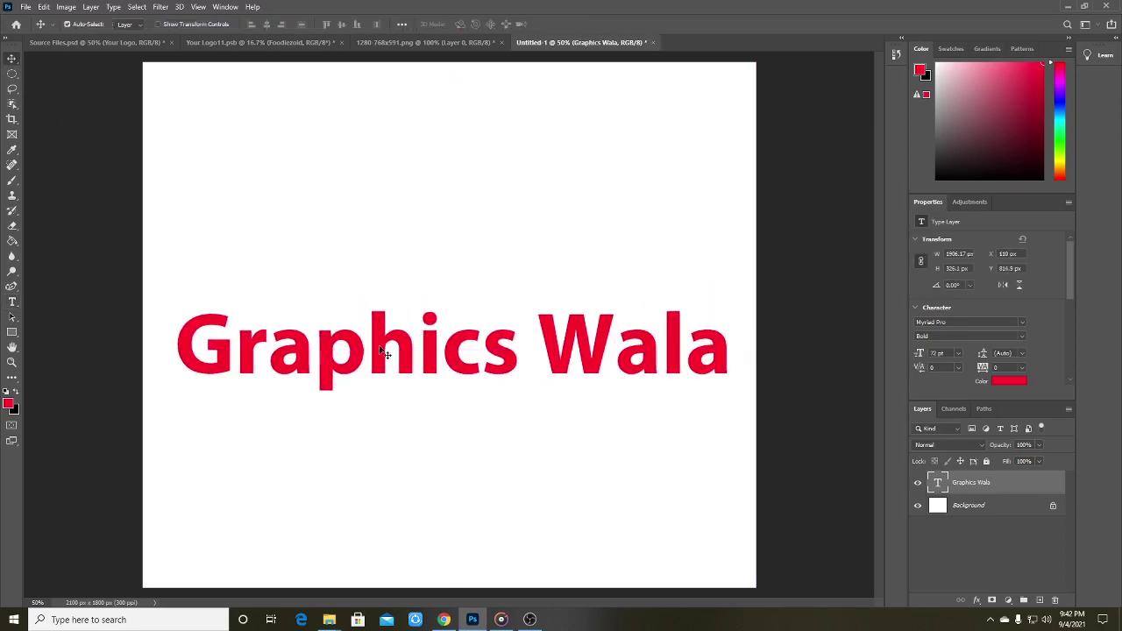
{"action": "key", "text": "ctrl+t"}
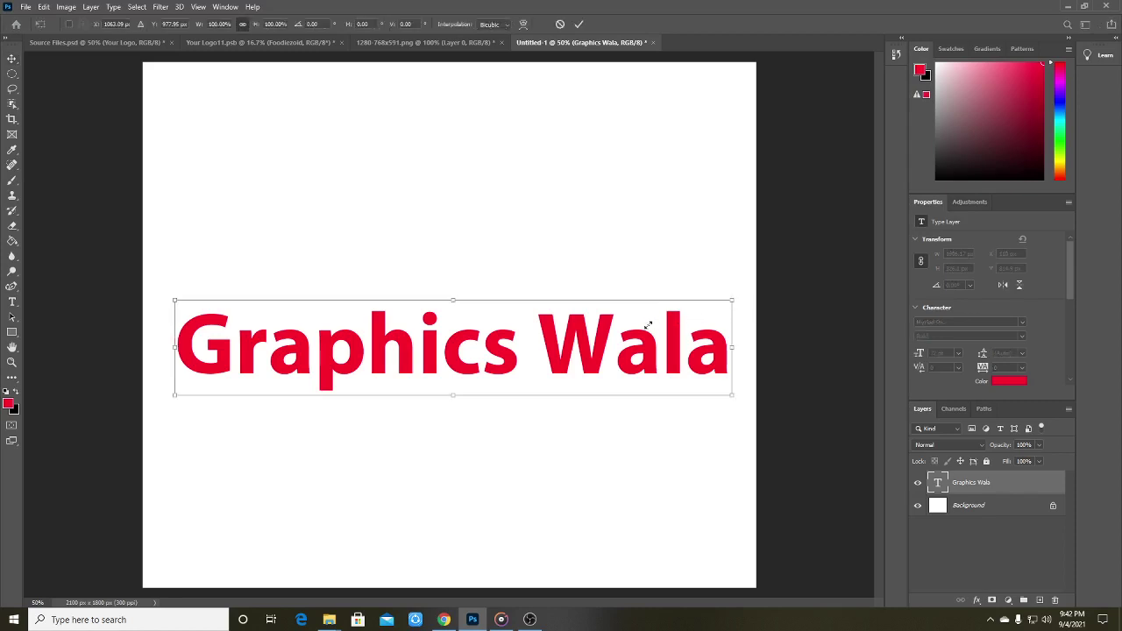
{"action": "left_click_drag", "start_coordinate": [616, 326], "coordinate": [561, 329]}
{"action": "left_click", "coordinate": [12, 57]}
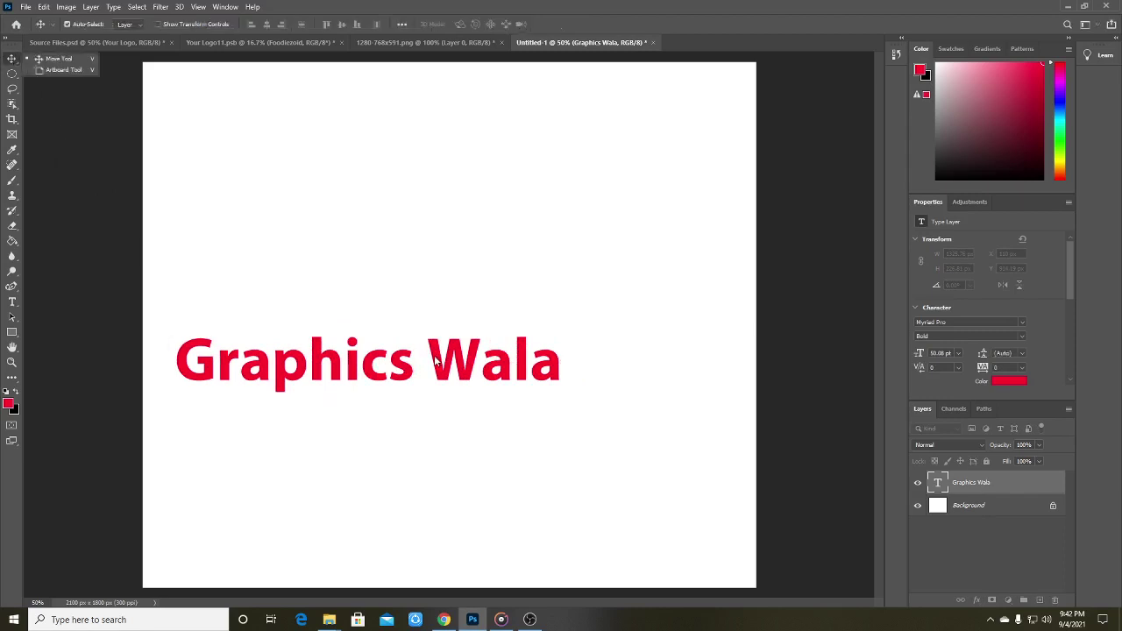
{"action": "left_click_drag", "start_coordinate": [437, 363], "coordinate": [514, 344]}
Step: Copy the pen logo from 1280-768x591.png into Untitled-1 and the "Graphics Wala" text into the 1280-768x591.png document
{"action": "left_click", "coordinate": [403, 42]}
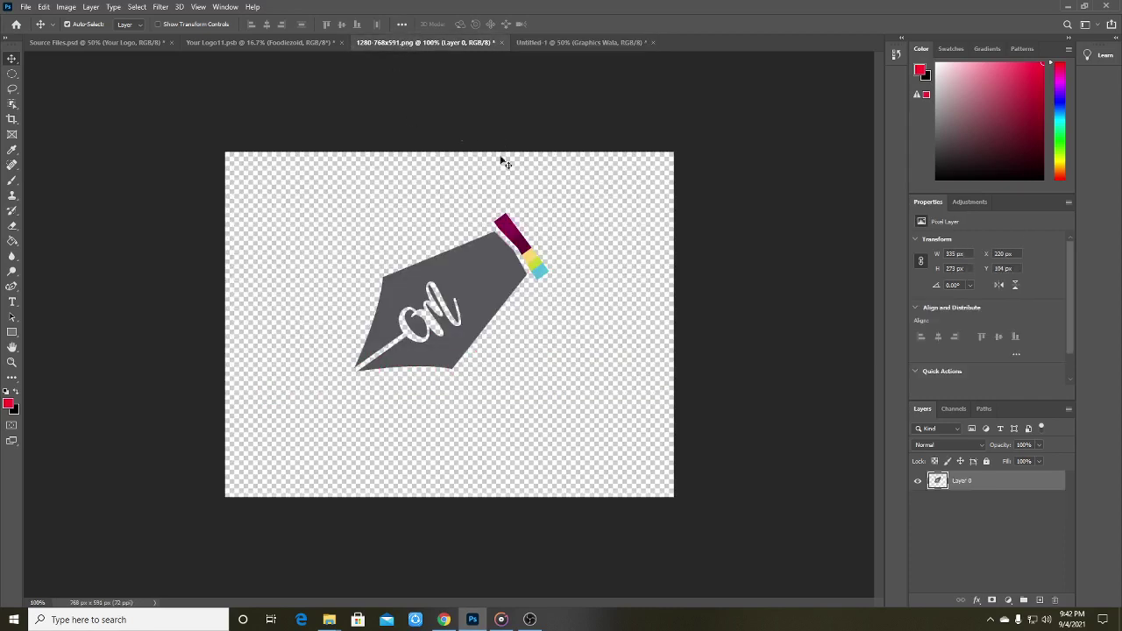
{"action": "left_click_drag", "start_coordinate": [480, 261], "coordinate": [449, 340]}
{"action": "left_click", "coordinate": [543, 342]}
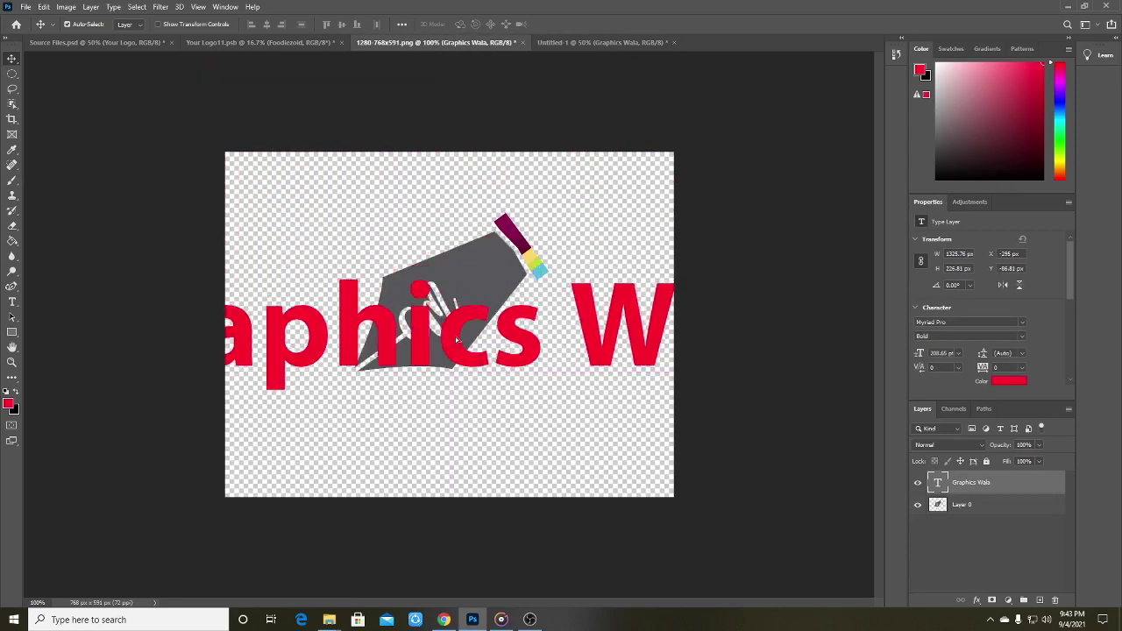
Step: Scale the "Graphics Wala" text to about 42% and place it directly below the pen logo
{"action": "key", "text": "ctrl+t"}
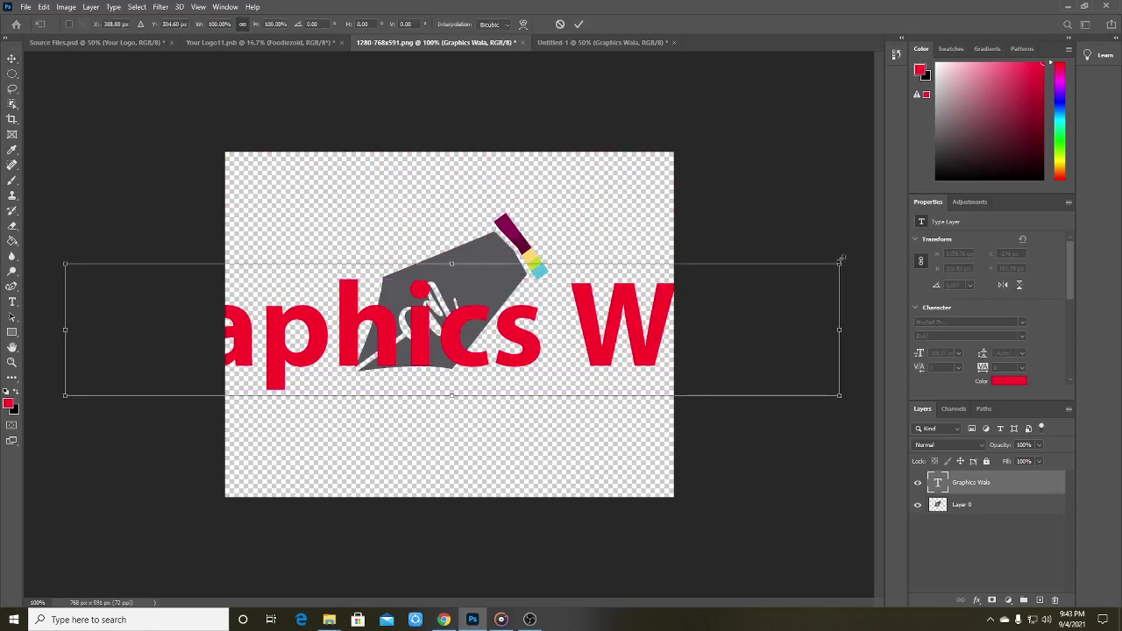
{"action": "left_click_drag", "start_coordinate": [840, 260], "coordinate": [392, 340]}
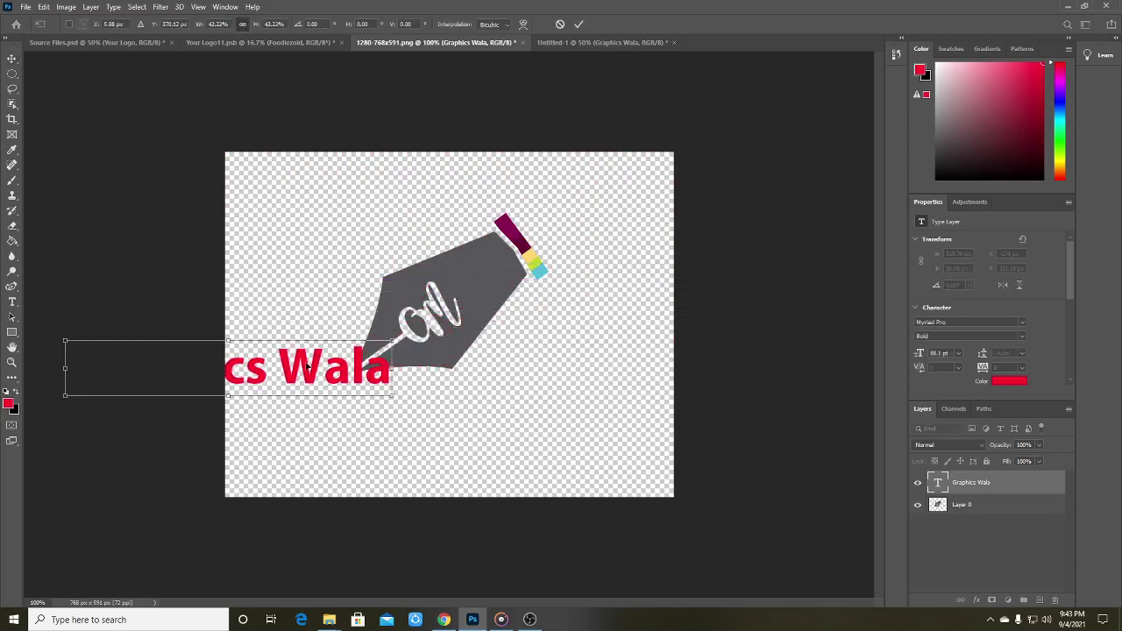
{"action": "left_click_drag", "start_coordinate": [307, 367], "coordinate": [502, 404]}
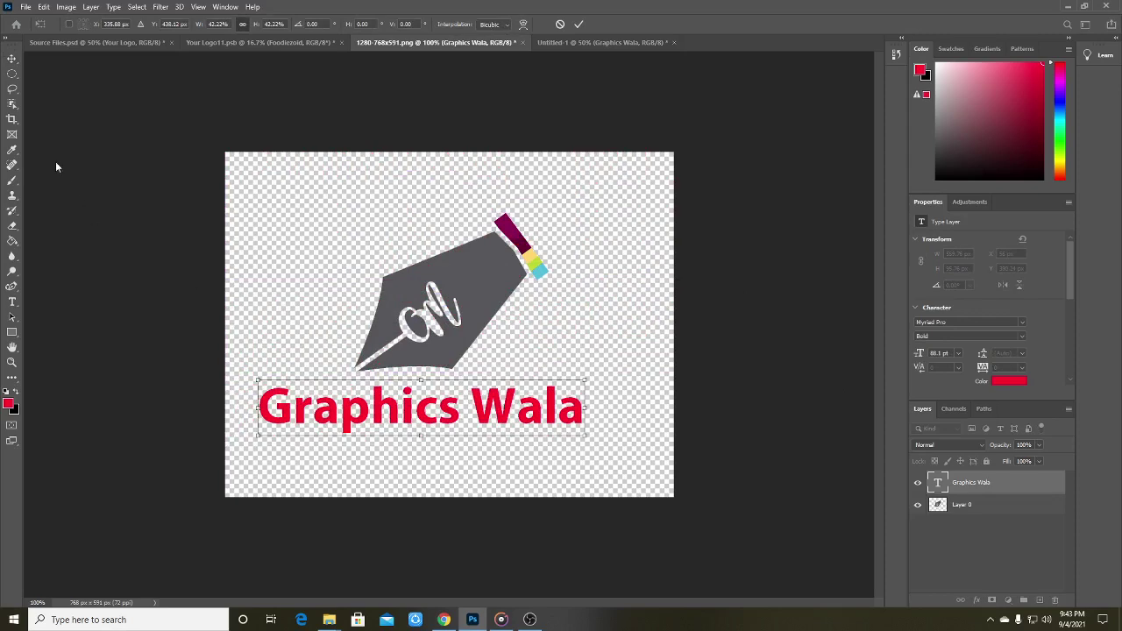
{"action": "left_click", "coordinate": [11, 58]}
Step: Close the Untitled-1 document without saving it
{"action": "left_click", "coordinate": [640, 43]}
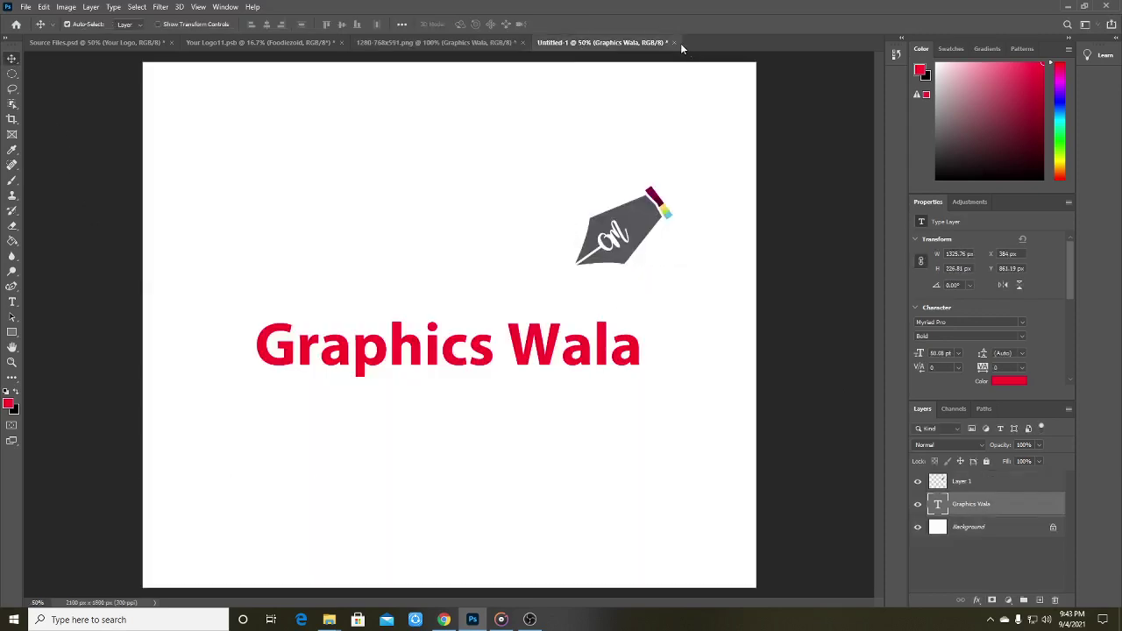
{"action": "left_click", "coordinate": [673, 42]}
{"action": "left_click", "coordinate": [556, 230]}
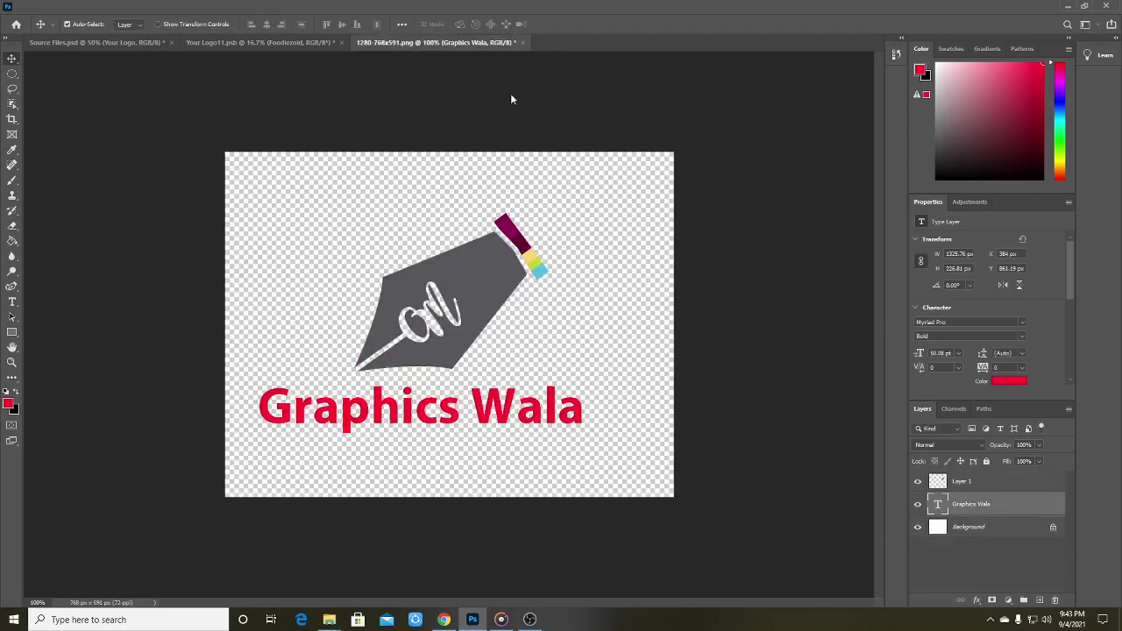
Step: Move the "Graphics Wala" text slightly up and reposition the pen logo just above it, roughly centred over the text
{"action": "left_click", "coordinate": [456, 343]}
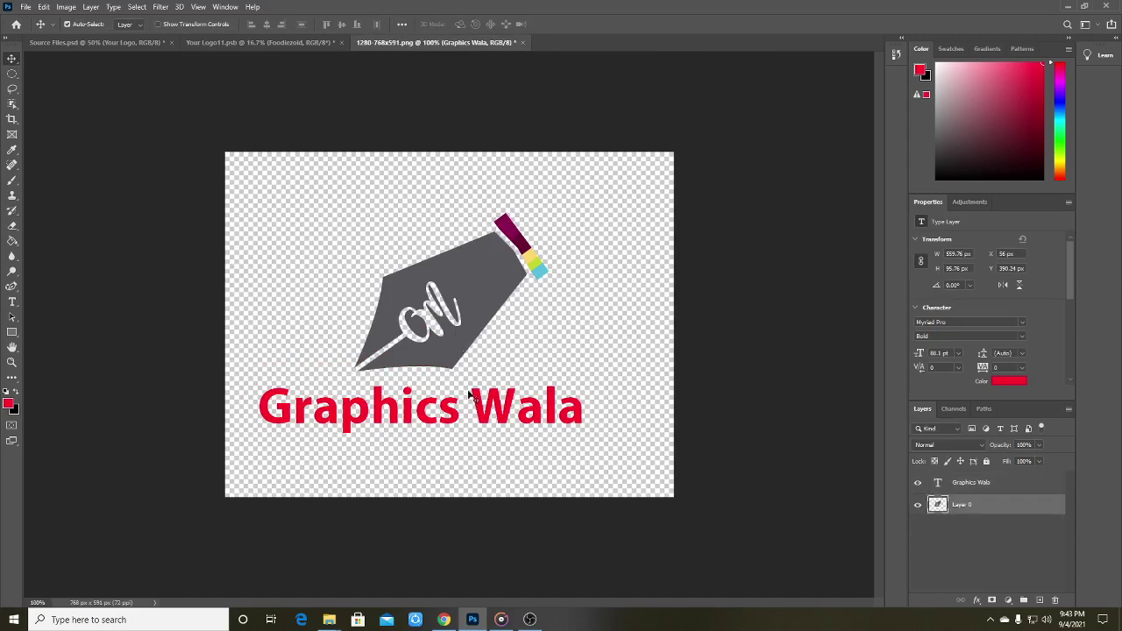
{"action": "left_click_drag", "start_coordinate": [478, 403], "coordinate": [491, 374]}
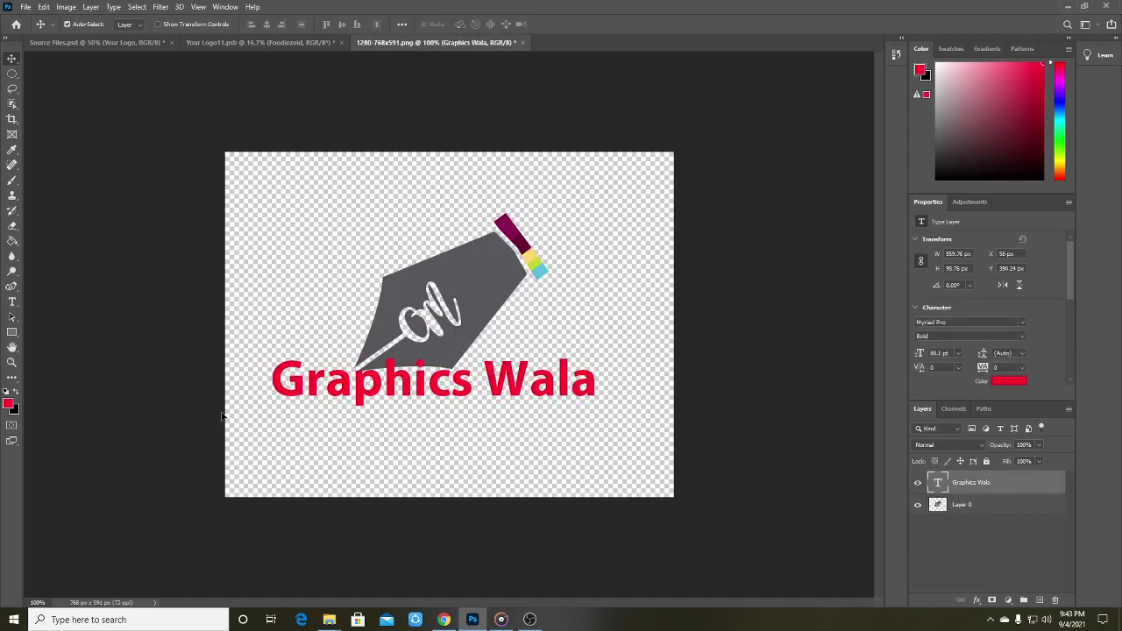
{"action": "left_click", "coordinate": [12, 362]}
{"action": "left_click", "coordinate": [449, 387]}
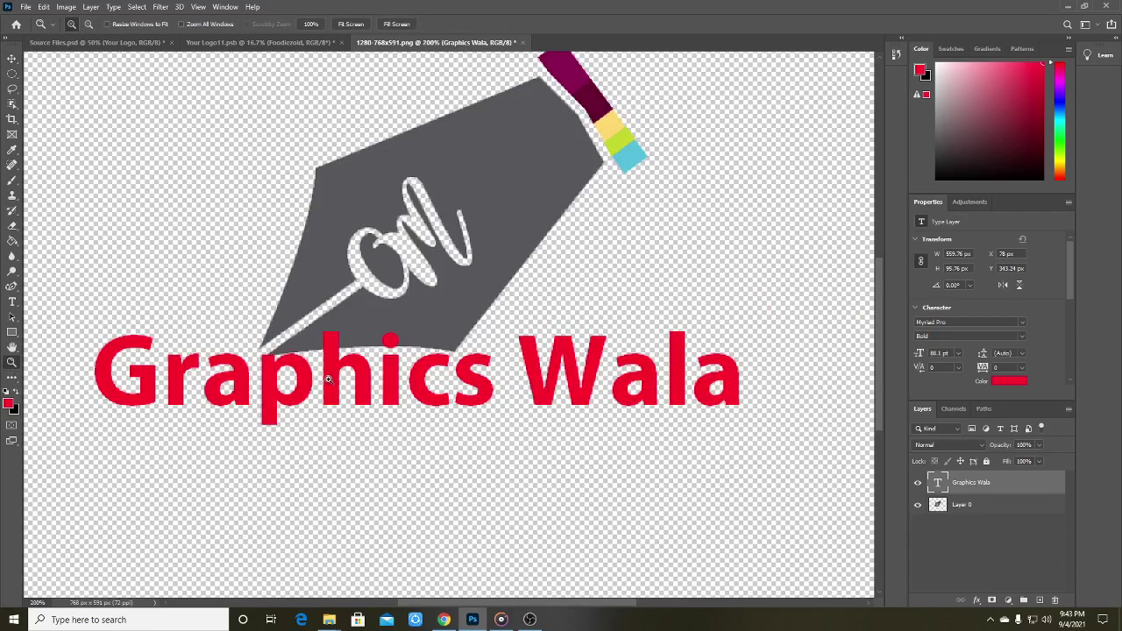
{"action": "left_click", "coordinate": [12, 59]}
{"action": "left_click_drag", "start_coordinate": [488, 250], "coordinate": [606, 241]}
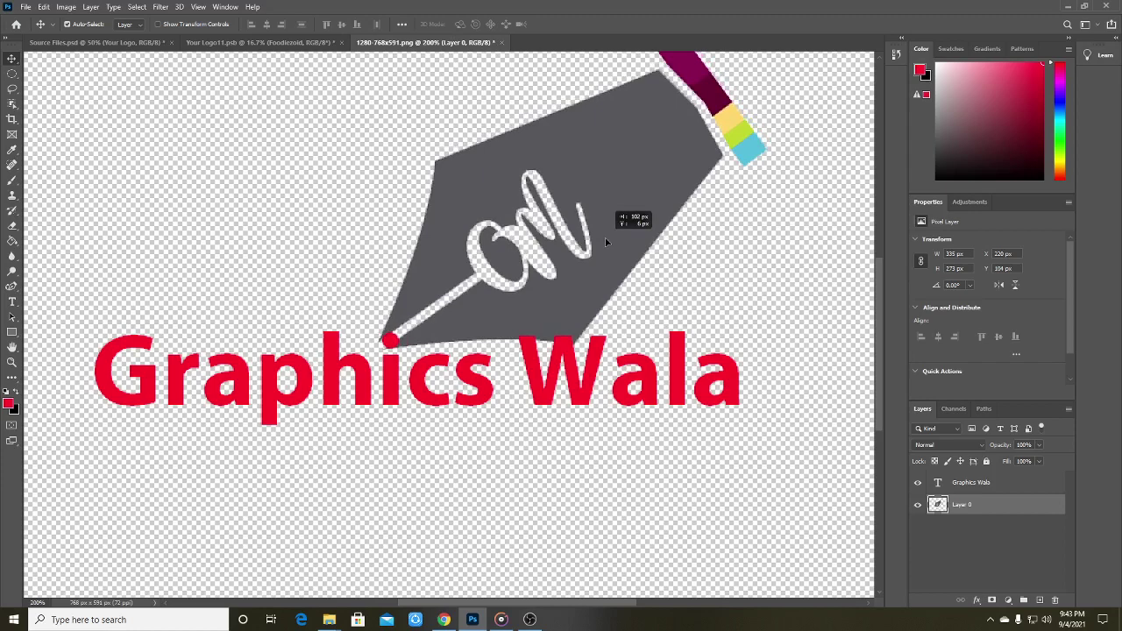
{"action": "left_click_drag", "start_coordinate": [606, 242], "coordinate": [526, 204]}
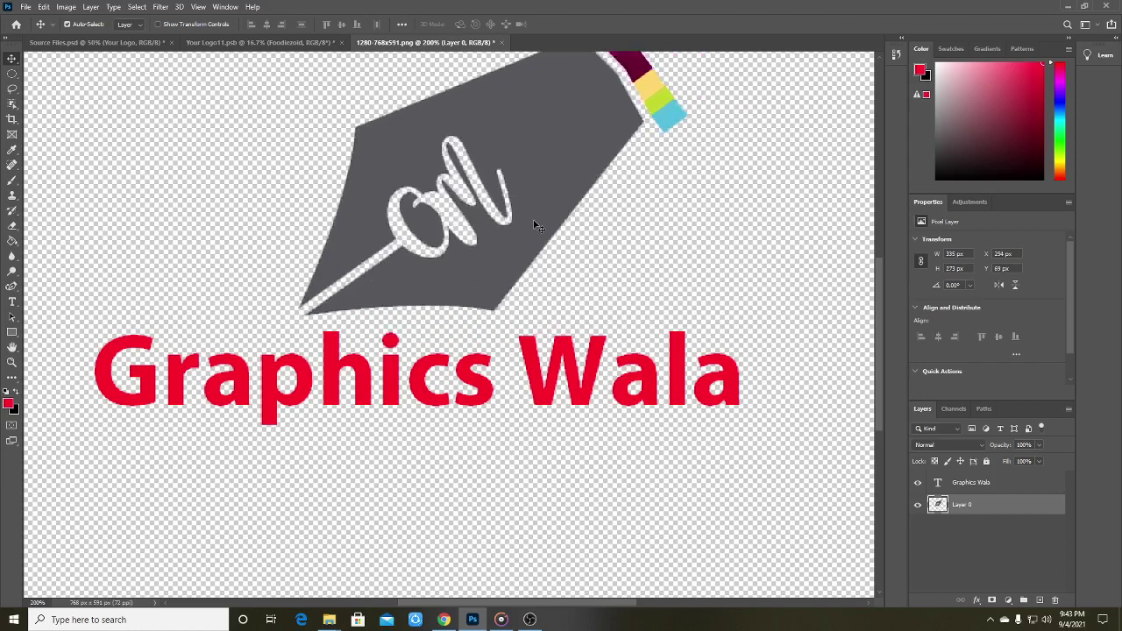
{"action": "key", "text": "ctrl+minus"}
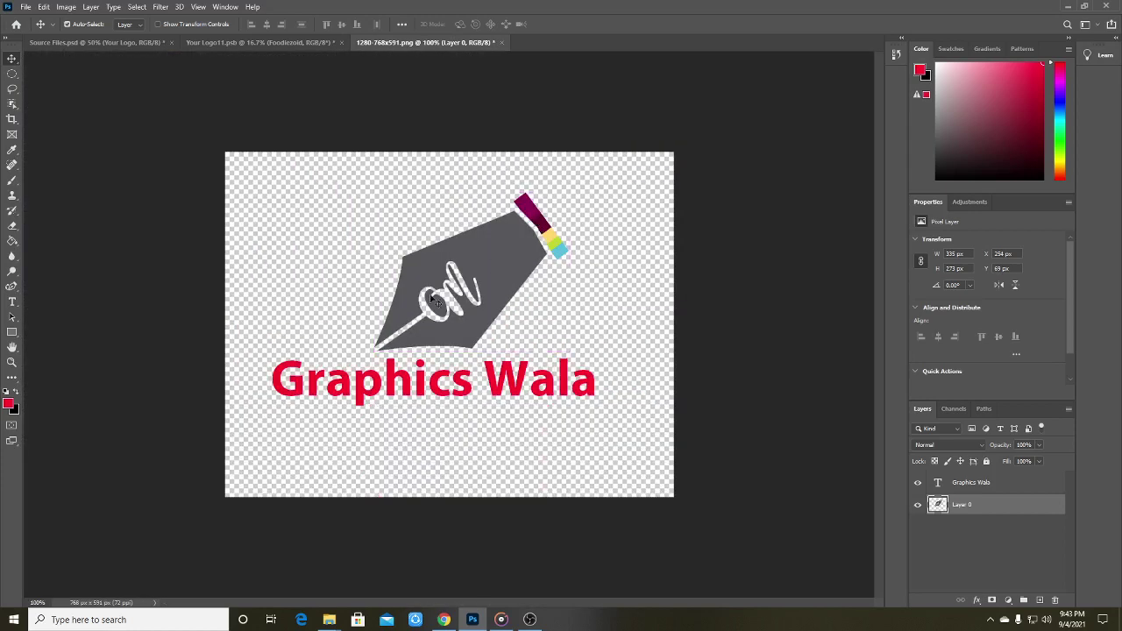
Step: Pick the Brush tool and add a new empty layer directly above the pen logo layer
{"action": "left_click", "coordinate": [12, 362]}
{"action": "left_click", "coordinate": [513, 289]}
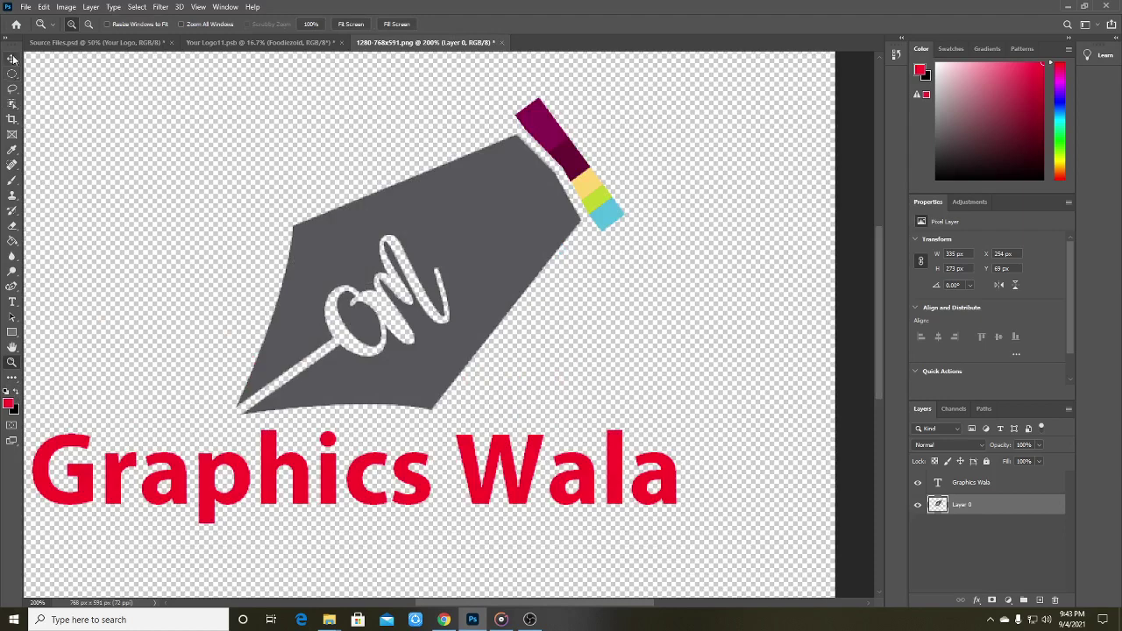
{"action": "left_click", "coordinate": [12, 182]}
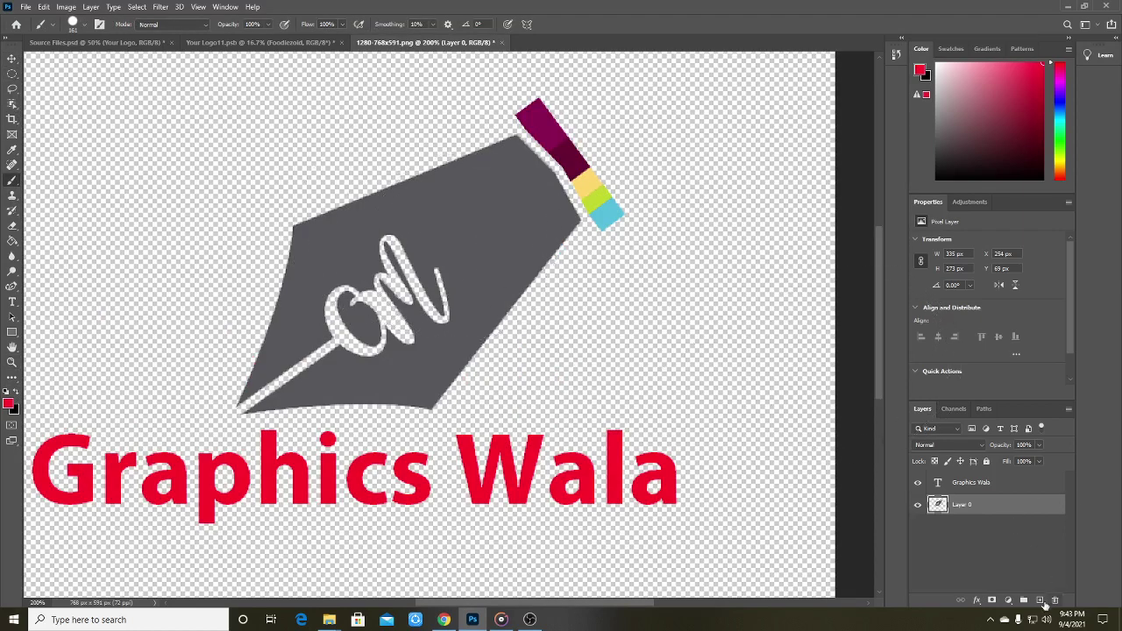
{"action": "left_click", "coordinate": [1041, 602]}
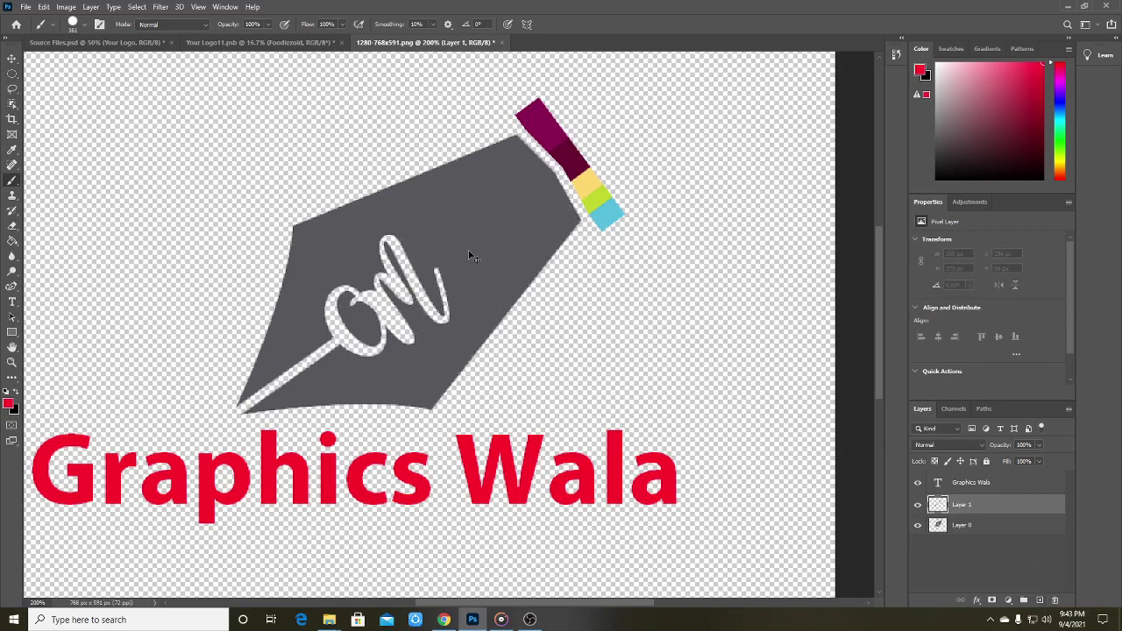
Step: Sample the pen's dark grey as the foreground colour and reduce the hard round brush to about 83 px
{"action": "left_click", "coordinate": [471, 254], "text": "ctrl"}
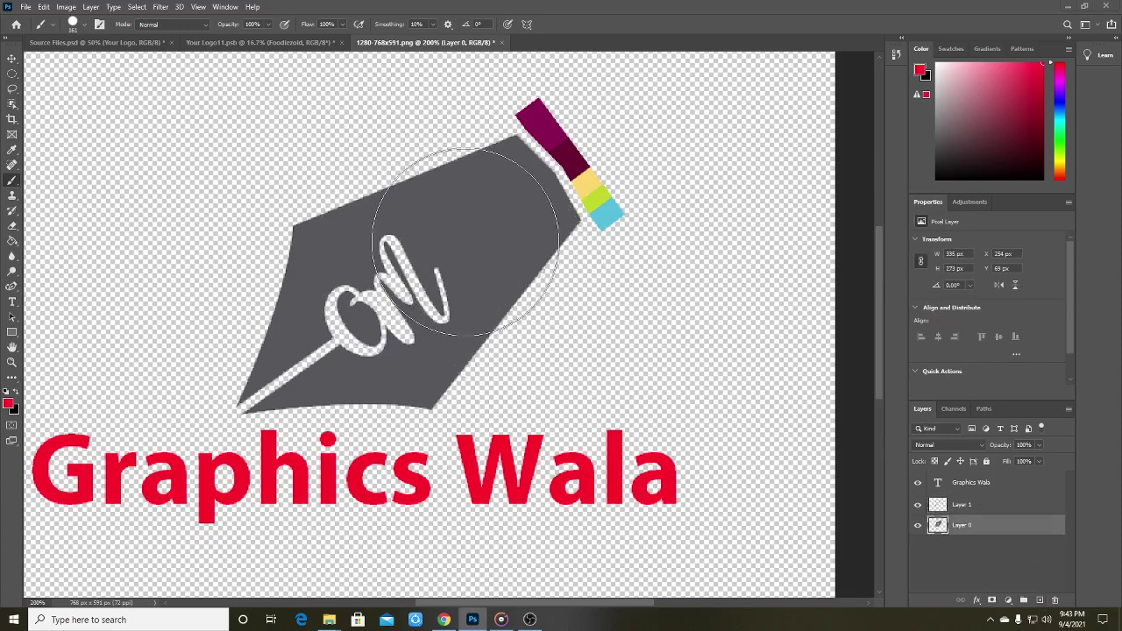
{"action": "key", "text": "super"}
{"action": "key", "text": "super"}
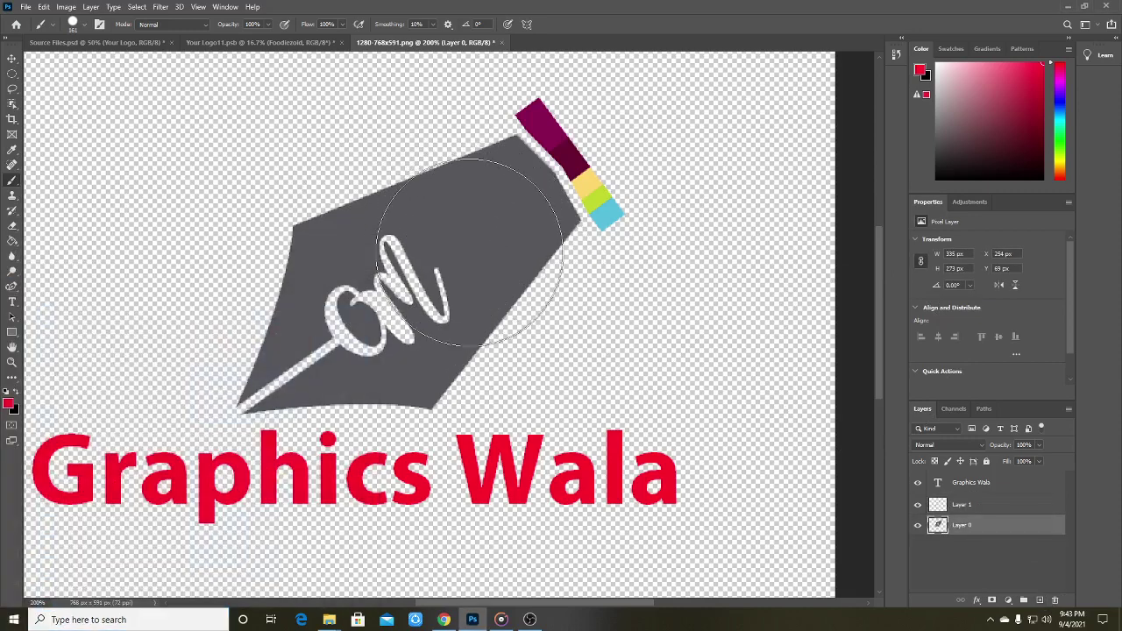
{"action": "left_click", "coordinate": [466, 254], "text": "alt"}
{"action": "right_click", "coordinate": [458, 259]}
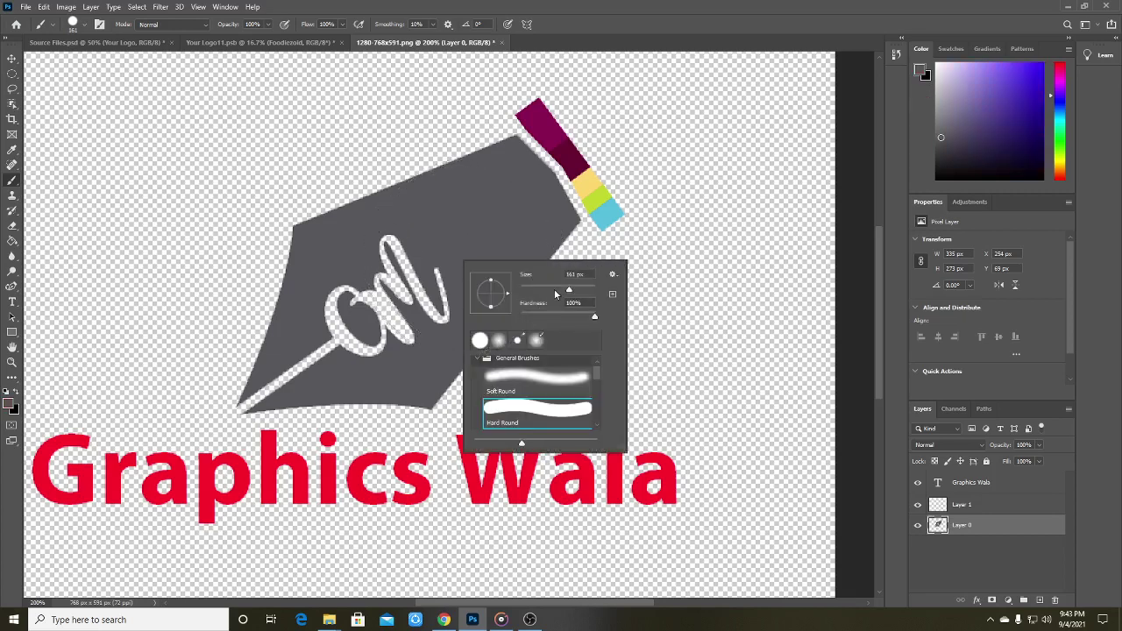
{"action": "left_click_drag", "start_coordinate": [554, 293], "coordinate": [551, 290]}
Step: Paint over the handwritten lettering inside the pen on the new layer, leaving the slit at the nib tip
{"action": "left_click", "coordinate": [964, 505]}
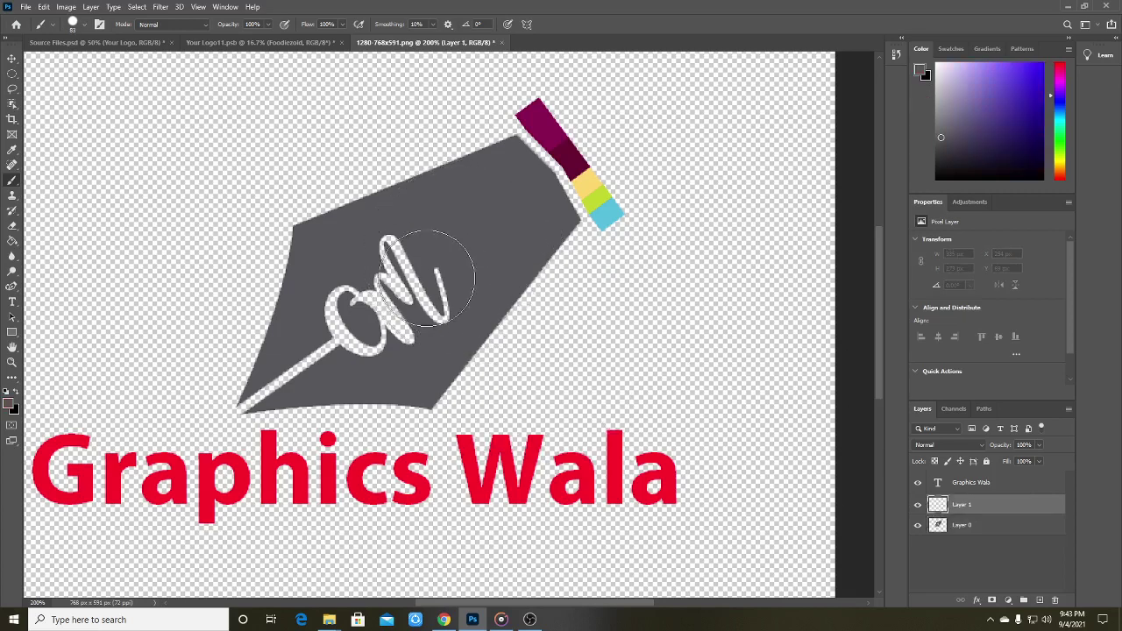
{"action": "left_click", "coordinate": [369, 307]}
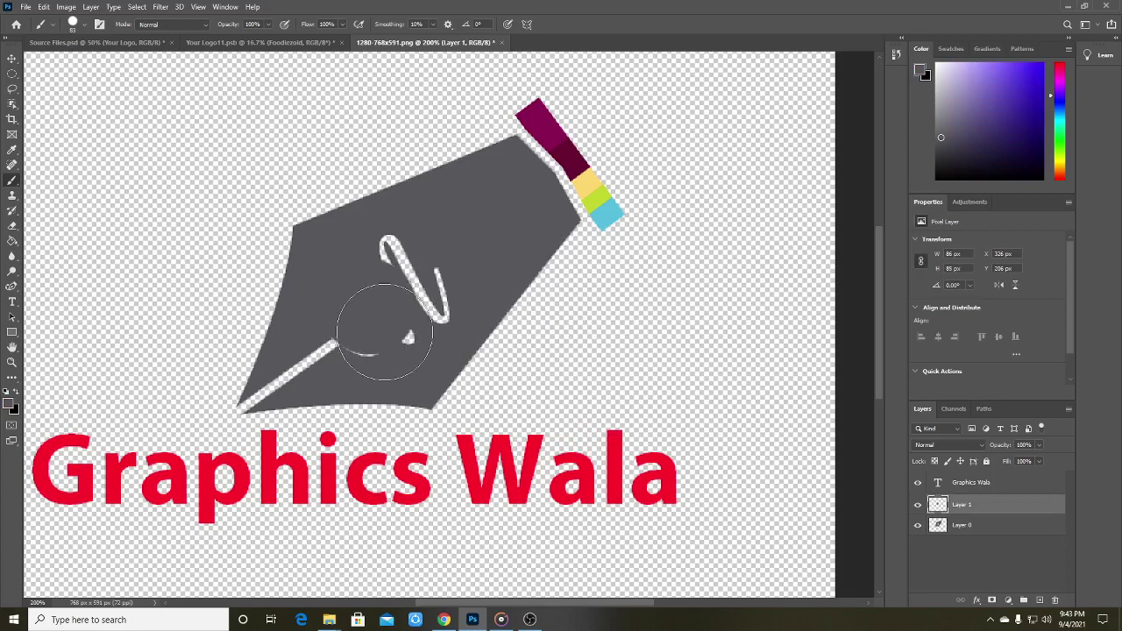
{"action": "mouse_move", "coordinate": [379, 317]}
{"action": "left_mouse_down"}
{"action": "mouse_move", "coordinate": [411, 252]}
{"action": "mouse_move", "coordinate": [421, 305]}
{"action": "mouse_move", "coordinate": [426, 290]}
{"action": "left_mouse_up"}
{"action": "left_click", "coordinate": [12, 58]}
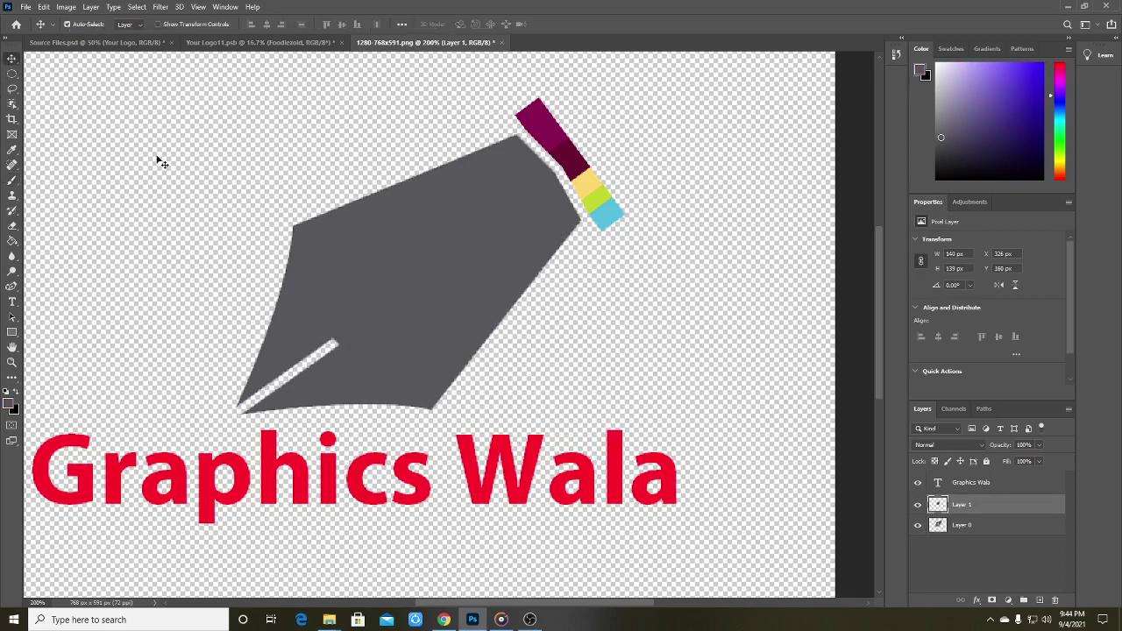
Step: Rasterize the "Graphics Wala" type layer
{"action": "left_click", "coordinate": [975, 482]}
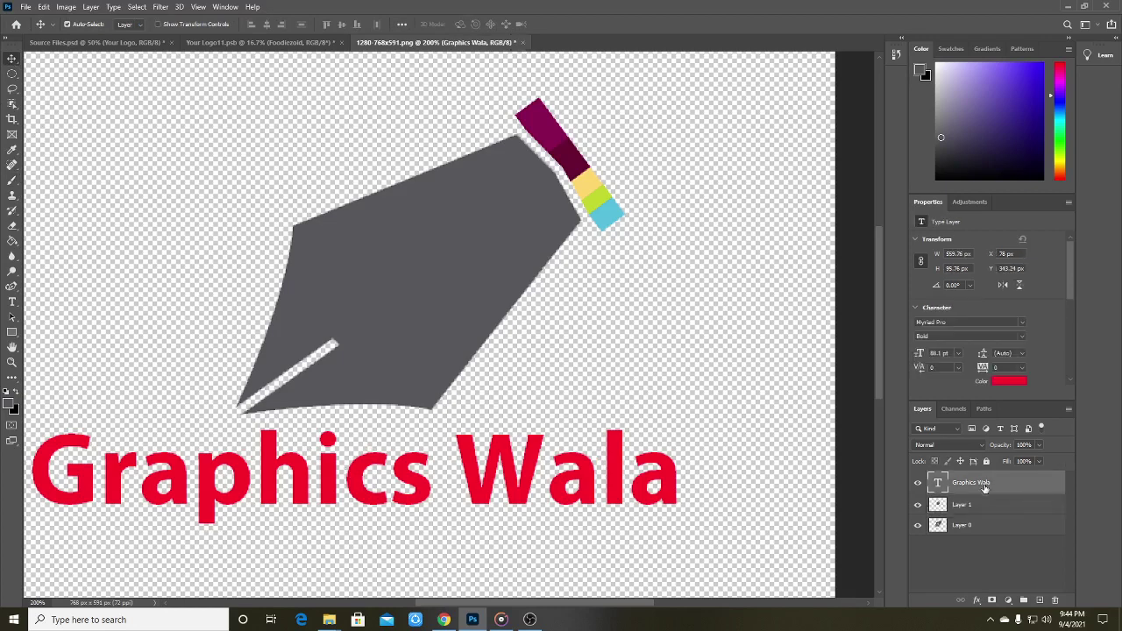
{"action": "right_click", "coordinate": [981, 482]}
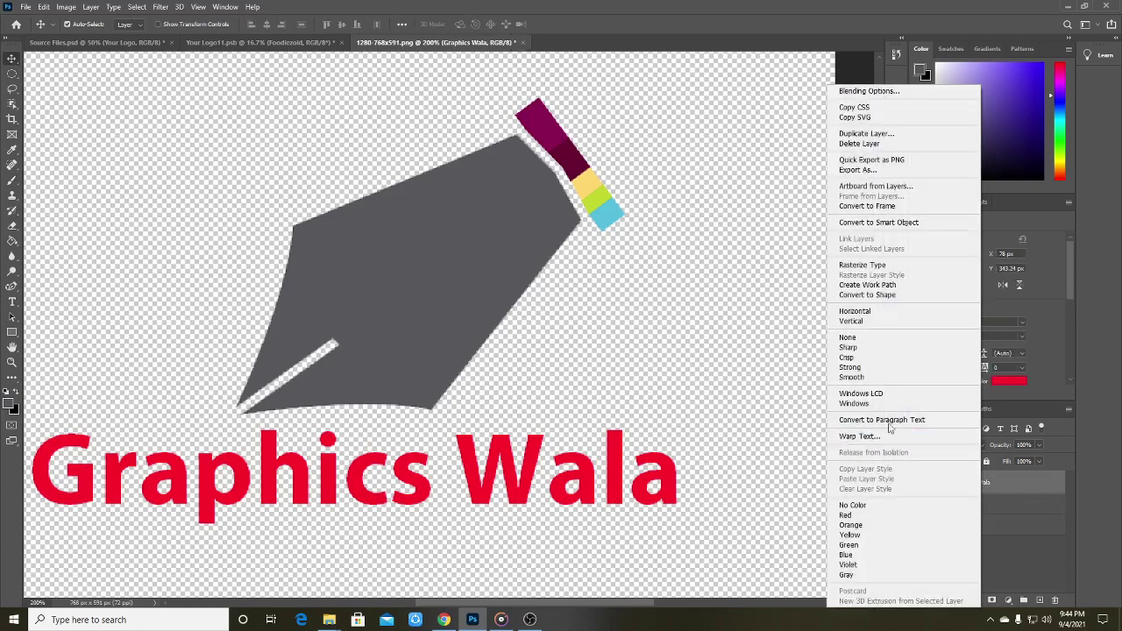
{"action": "left_click", "coordinate": [863, 265]}
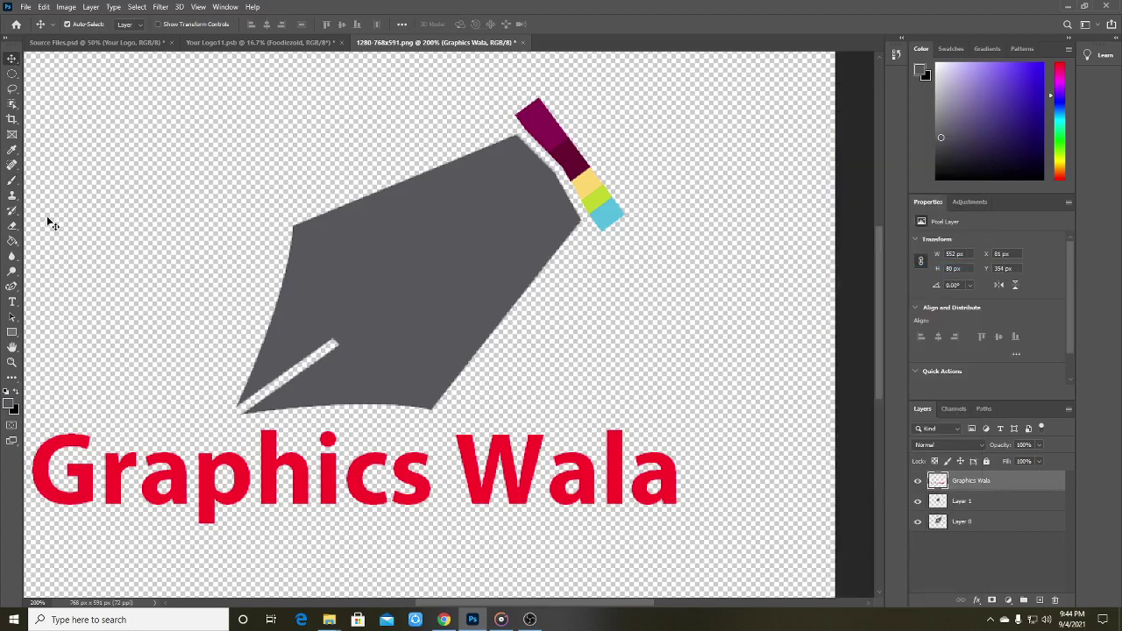
Step: Copy the letter G of the Graphics Wala text to its own layer and move the copy onto the pen nib
{"action": "left_click", "coordinate": [12, 73]}
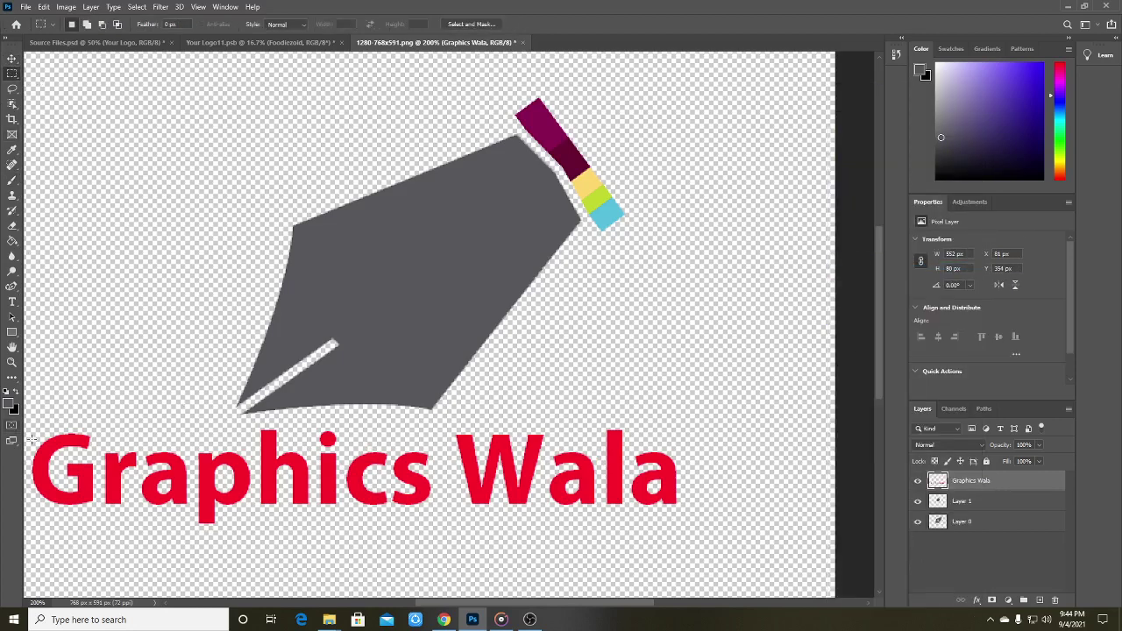
{"action": "left_click_drag", "start_coordinate": [98, 414], "coordinate": [28, 522]}
{"action": "right_click", "coordinate": [73, 435]}
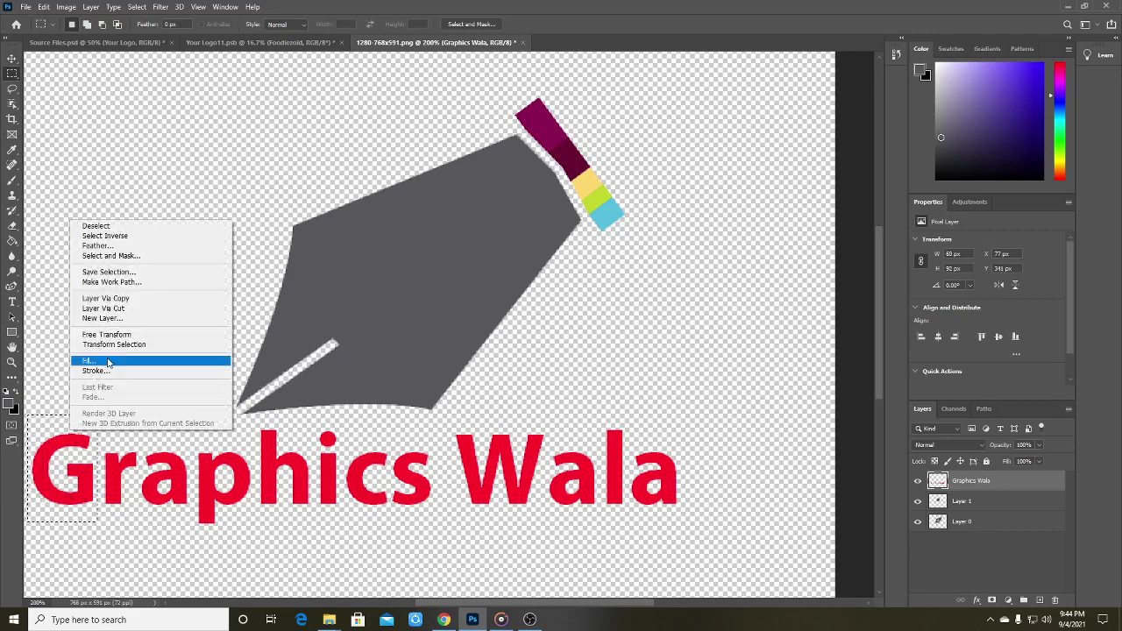
{"action": "left_click", "coordinate": [108, 299]}
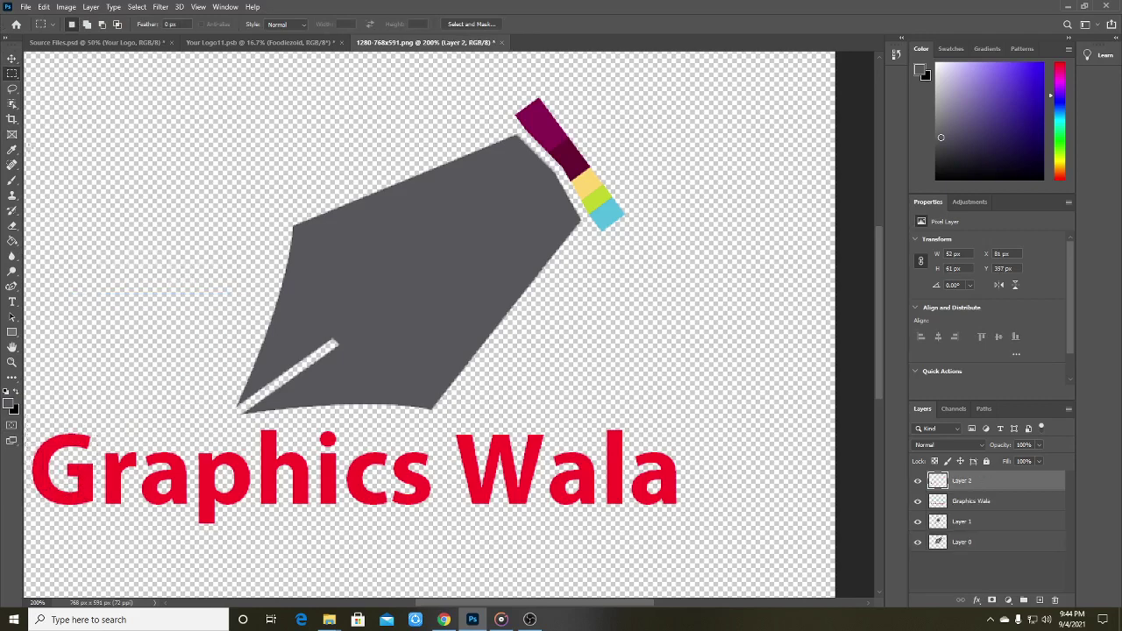
{"action": "left_click", "coordinate": [10, 60]}
{"action": "left_click_drag", "start_coordinate": [66, 437], "coordinate": [386, 301]}
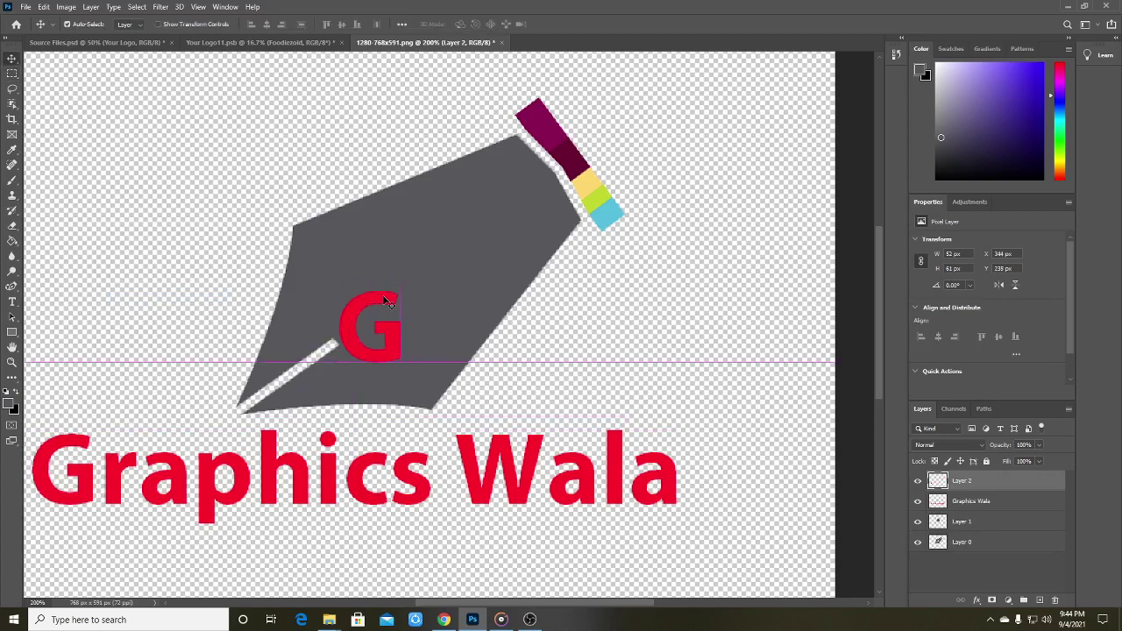
Step: Copy the letter W of the text layer to its own layer and place it beside the G on the same baseline
{"action": "left_click", "coordinate": [509, 452]}
{"action": "left_click", "coordinate": [12, 73]}
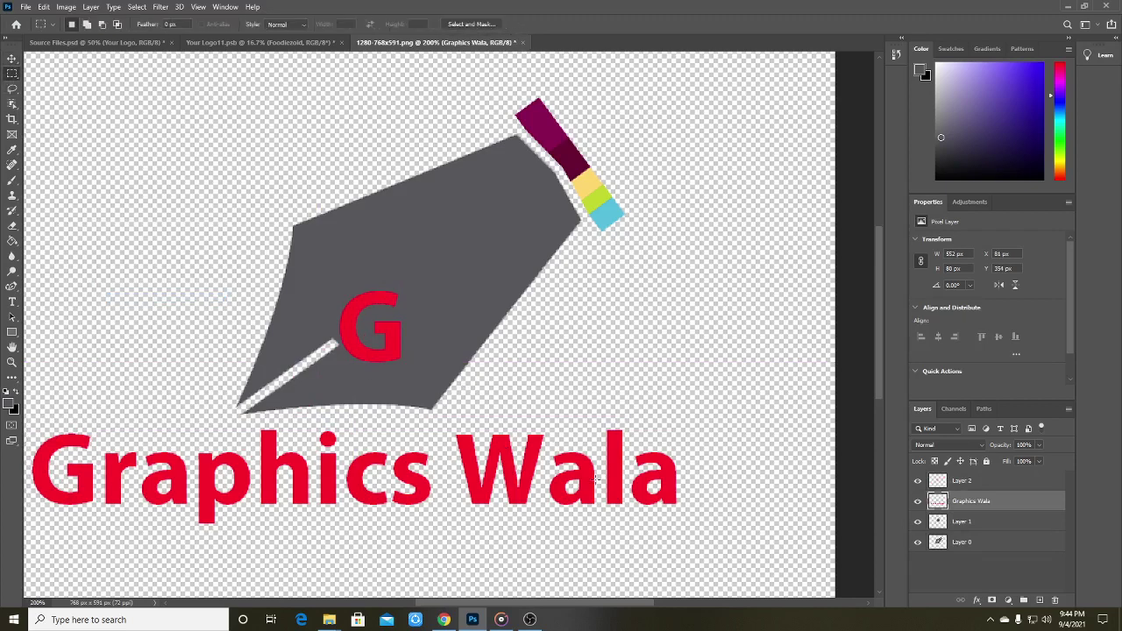
{"action": "left_click_drag", "start_coordinate": [447, 416], "coordinate": [545, 524]}
{"action": "right_click", "coordinate": [505, 225]}
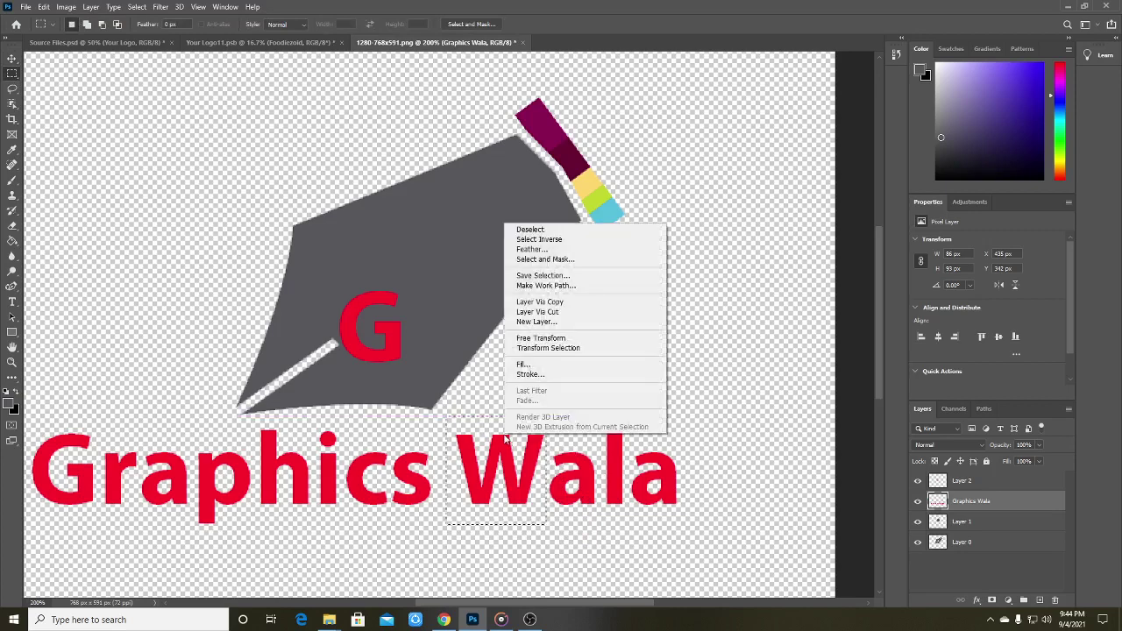
{"action": "left_click", "coordinate": [552, 303]}
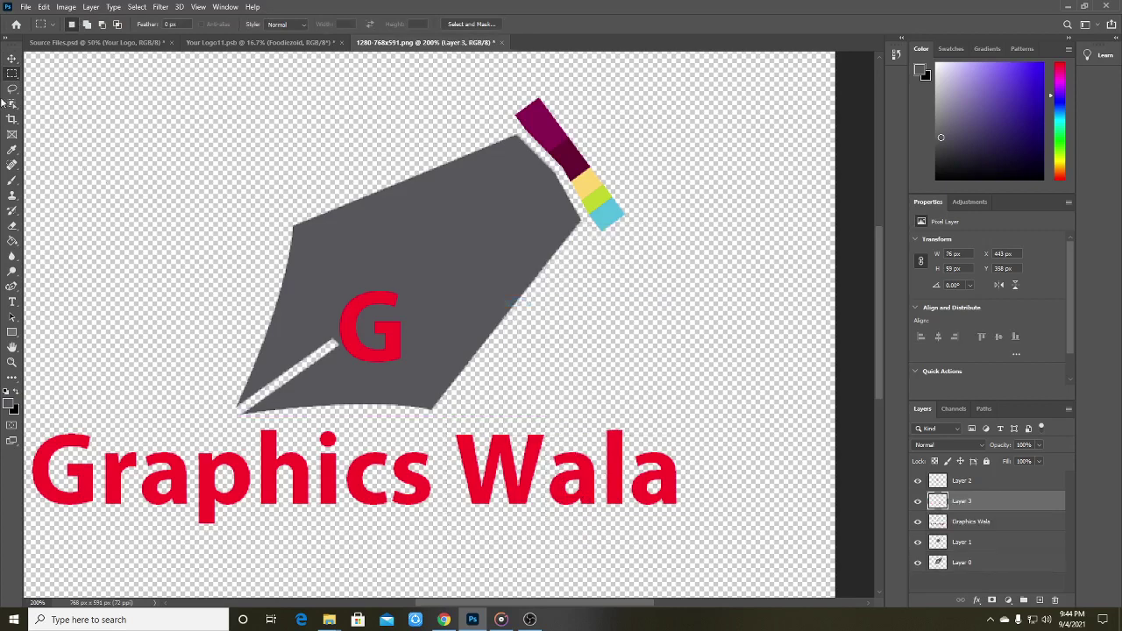
{"action": "left_click", "coordinate": [12, 58]}
{"action": "left_click_drag", "start_coordinate": [497, 453], "coordinate": [449, 309]}
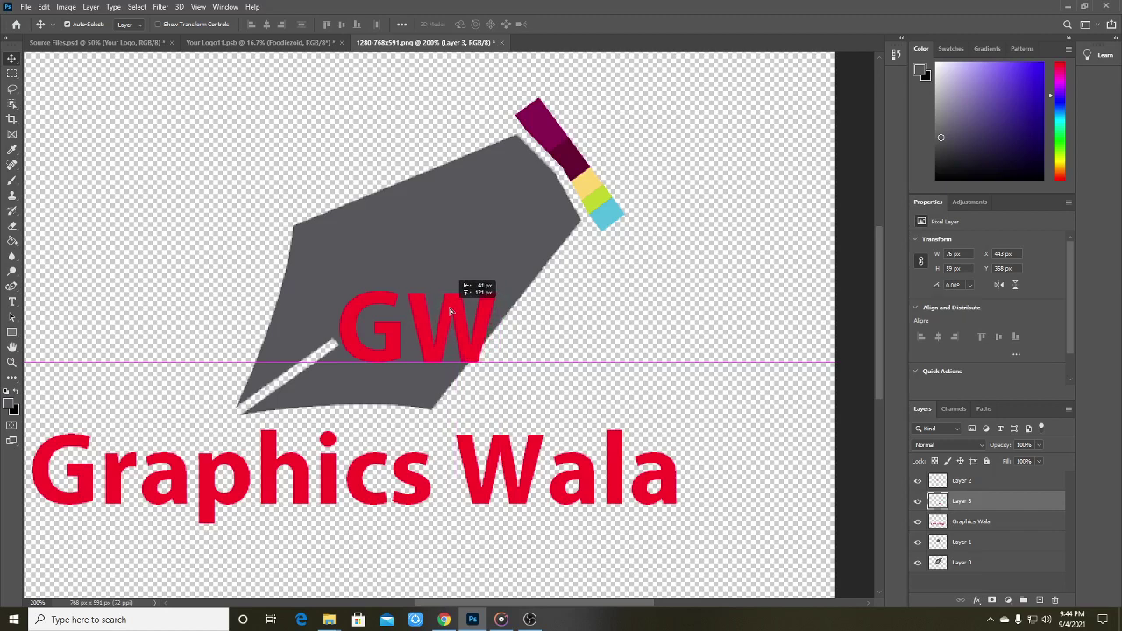
Step: Merge the copied G and W layers into one layer
{"action": "left_click", "coordinate": [973, 486], "text": "ctrl"}
{"action": "right_click", "coordinate": [973, 487]}
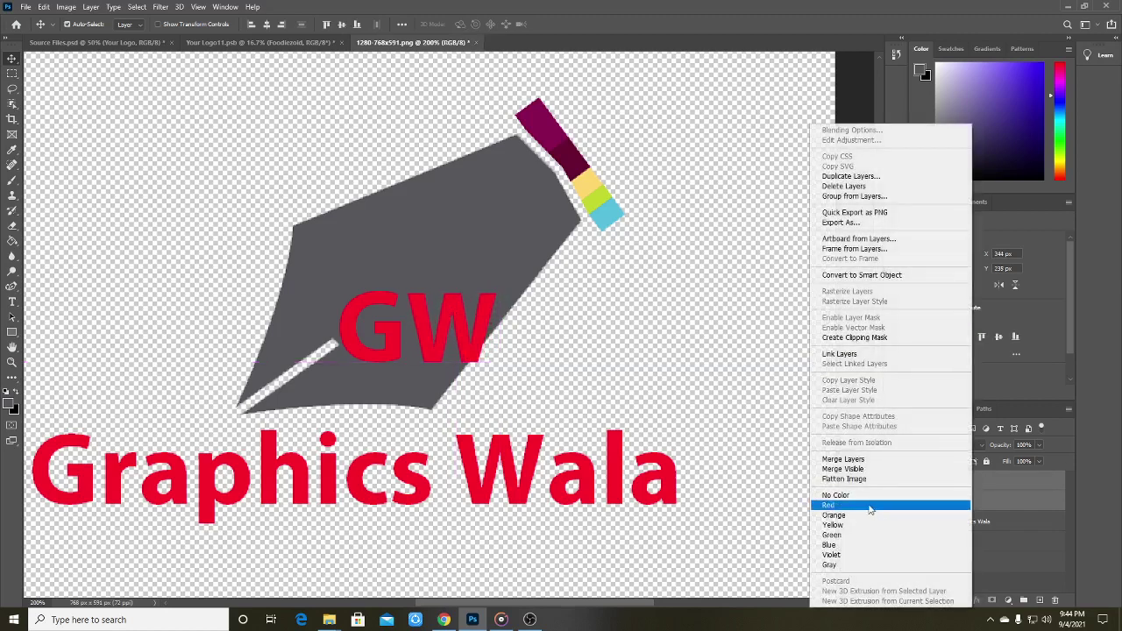
{"action": "left_click", "coordinate": [847, 460]}
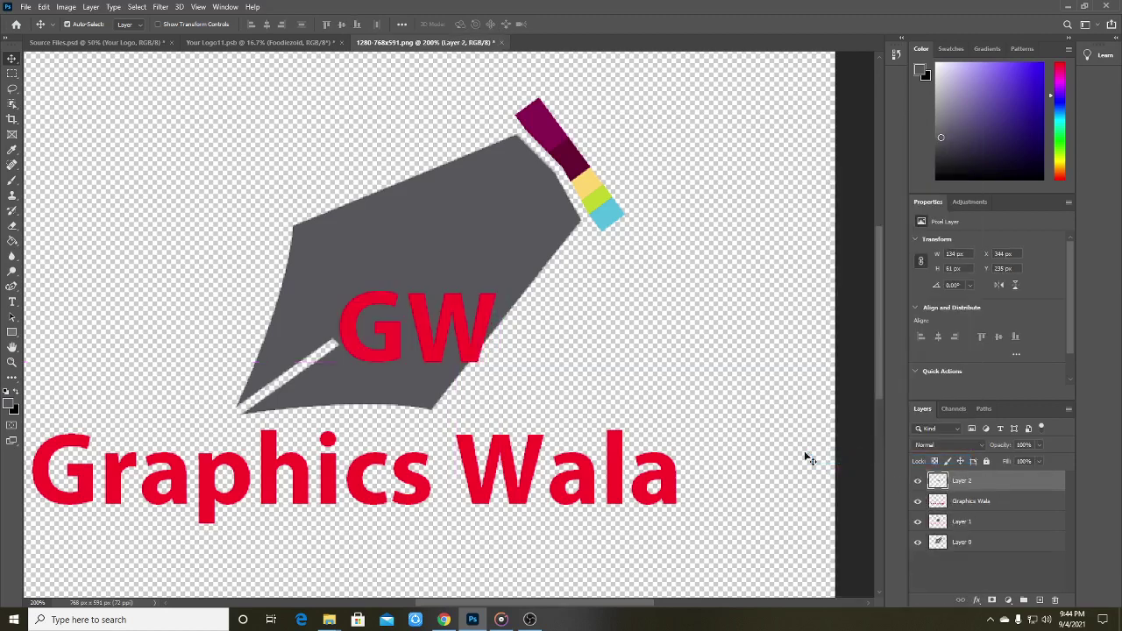
Step: Scale the GW letters to about 82%, rotate them about -31° and move them to the end of the nib slit
{"action": "key", "text": "ctrl+t"}
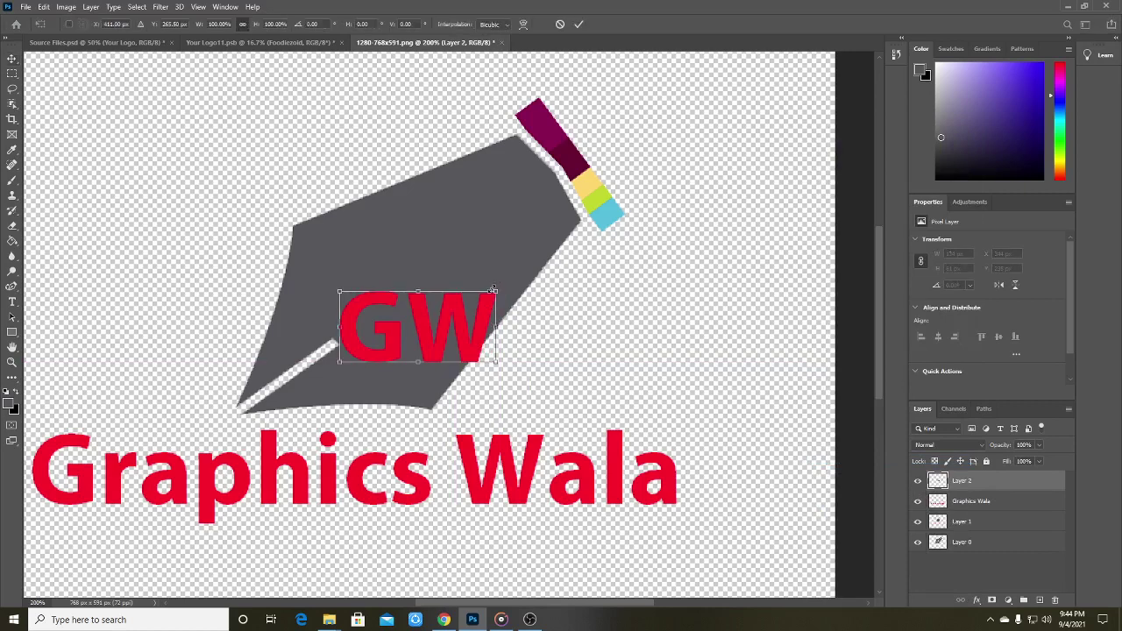
{"action": "mouse_move", "coordinate": [493, 289]}
{"action": "left_mouse_down"}
{"action": "mouse_move", "coordinate": [464, 304]}
{"action": "mouse_move", "coordinate": [479, 309]}
{"action": "mouse_move", "coordinate": [472, 293]}
{"action": "left_mouse_up"}
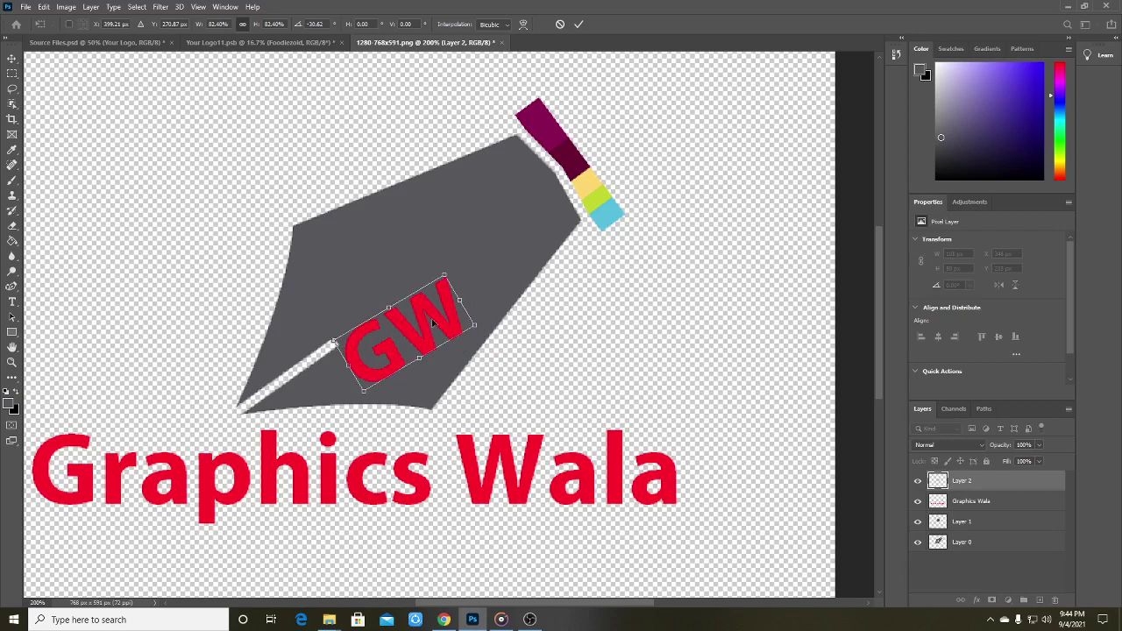
{"action": "left_click_drag", "start_coordinate": [425, 323], "coordinate": [408, 301]}
Step: Nudge the GW letters up slightly to X 333 px, Y 197 px so the G meets the slit
{"action": "left_click", "coordinate": [13, 363]}
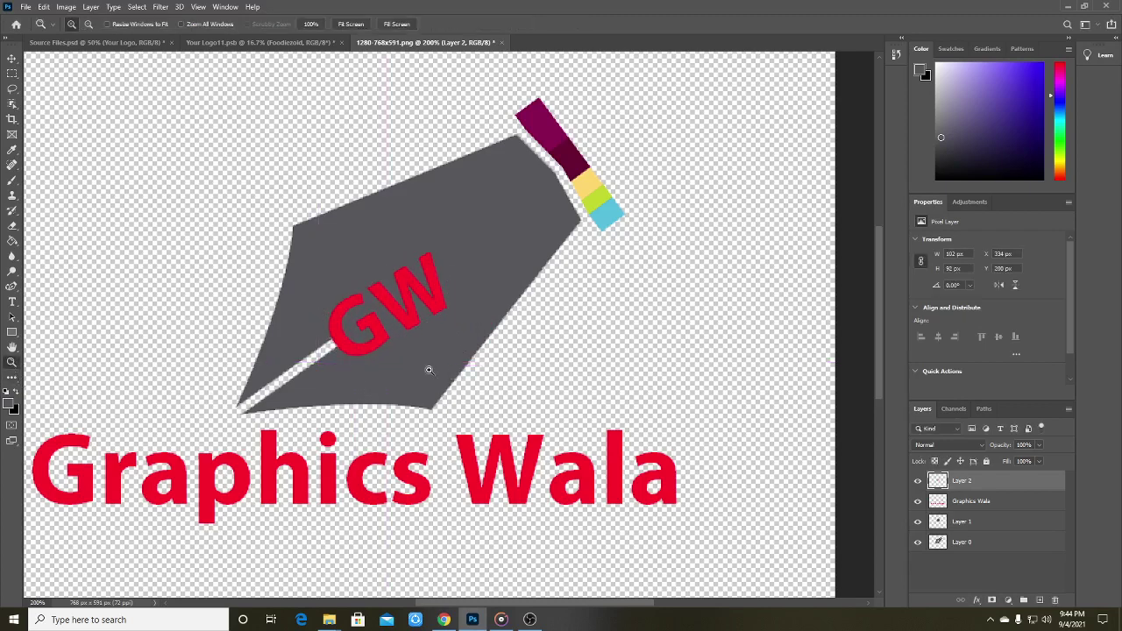
{"action": "left_click", "coordinate": [430, 371]}
{"action": "left_click", "coordinate": [245, 298]}
{"action": "left_click", "coordinate": [12, 58]}
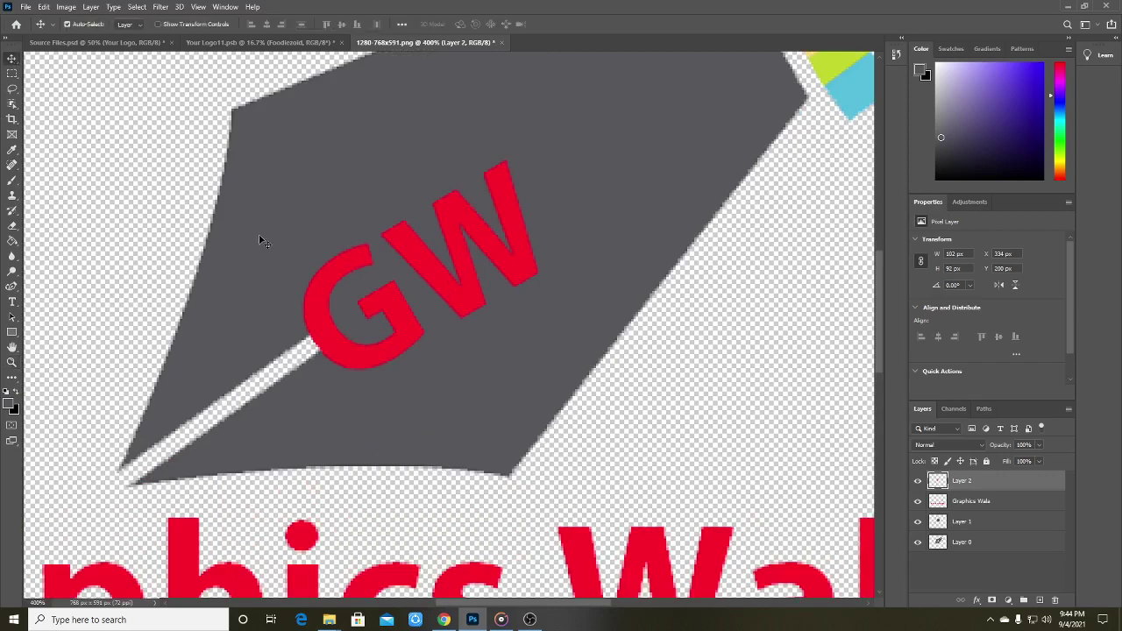
{"action": "mouse_move", "coordinate": [404, 316]}
{"action": "left_mouse_down"}
{"action": "mouse_move", "coordinate": [412, 271]}
{"action": "mouse_move", "coordinate": [398, 306]}
{"action": "left_mouse_up"}
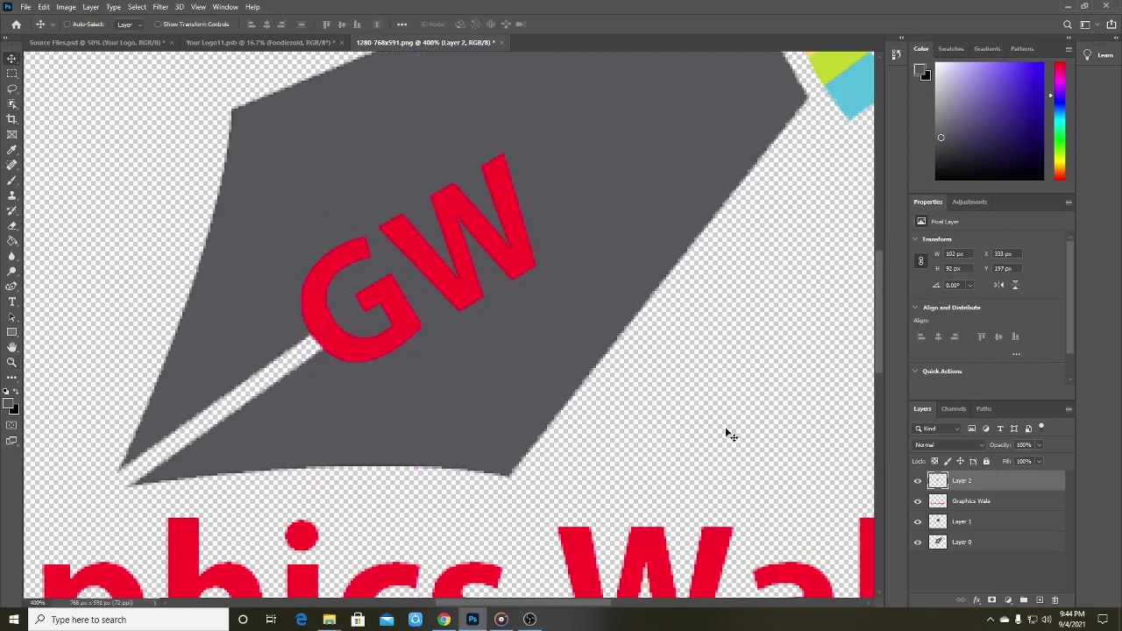
Step: Load the outline of the GW letters as a selection and hide their layer
{"action": "key", "text": "ctrl+minus"}
{"action": "key", "text": "ctrl+minus"}
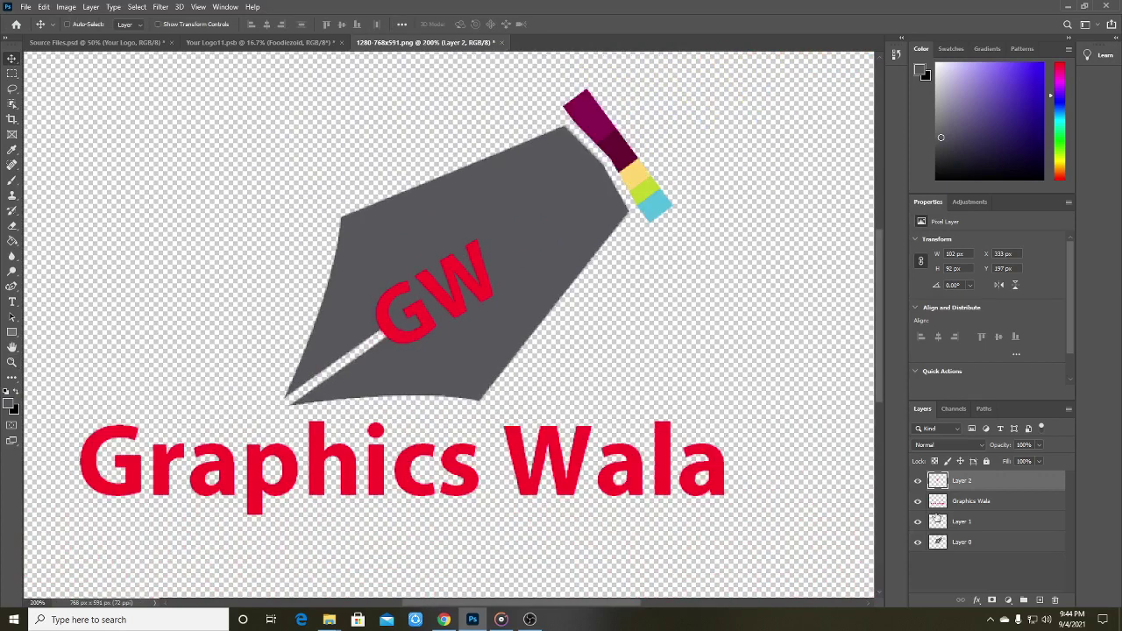
{"action": "left_click", "coordinate": [940, 485], "text": "ctrl"}
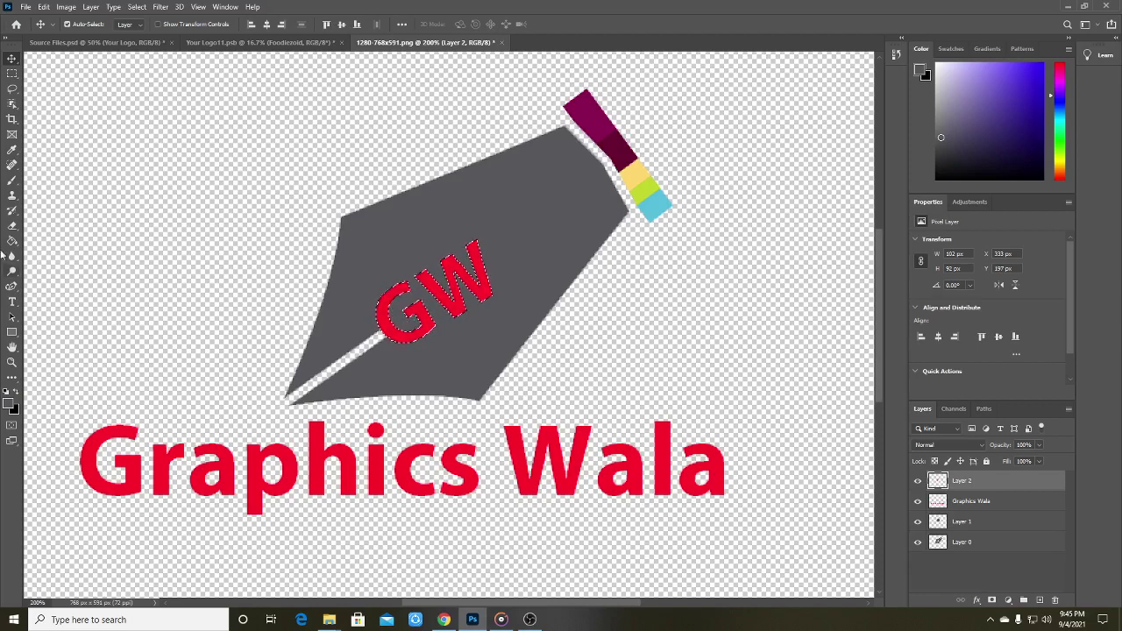
{"action": "left_click", "coordinate": [917, 480]}
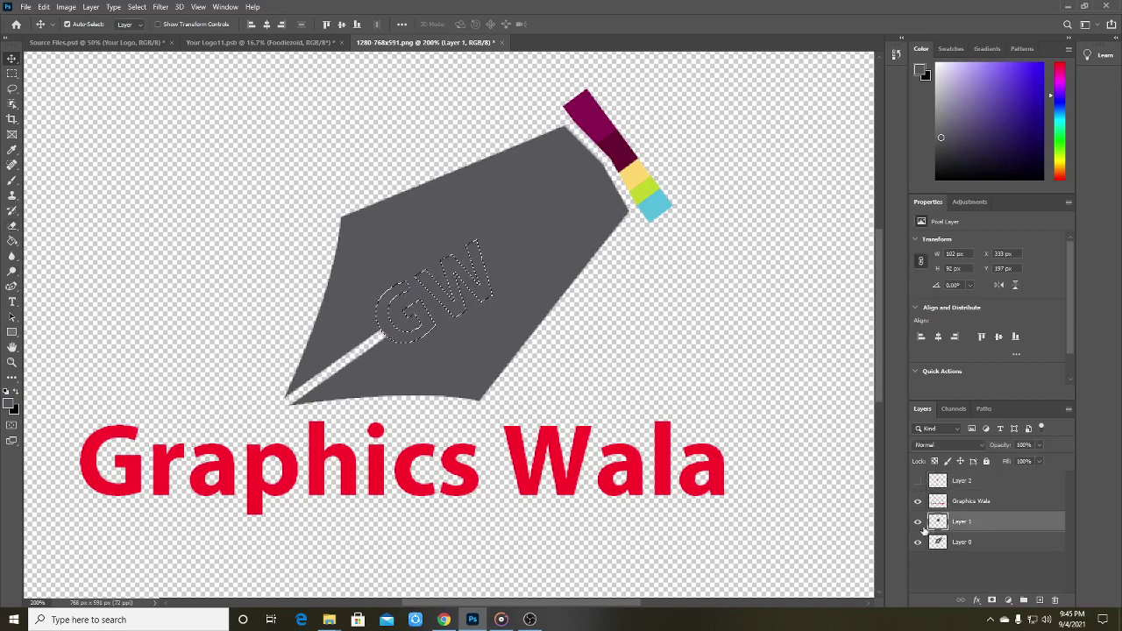
Step: Merge the painted cover-up layer (Layer 1) with the pen logo layer (Layer 0) and check the merged layer by toggling its visibility
{"action": "left_click", "coordinate": [967, 523]}
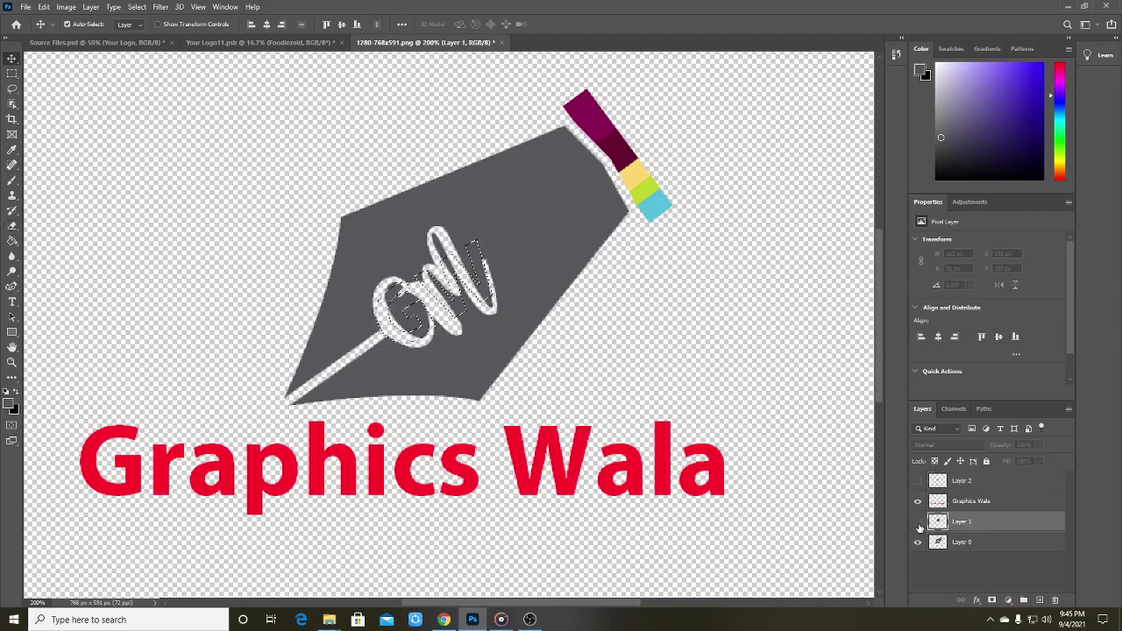
{"action": "left_click", "coordinate": [985, 539], "text": "ctrl"}
{"action": "right_click", "coordinate": [989, 533]}
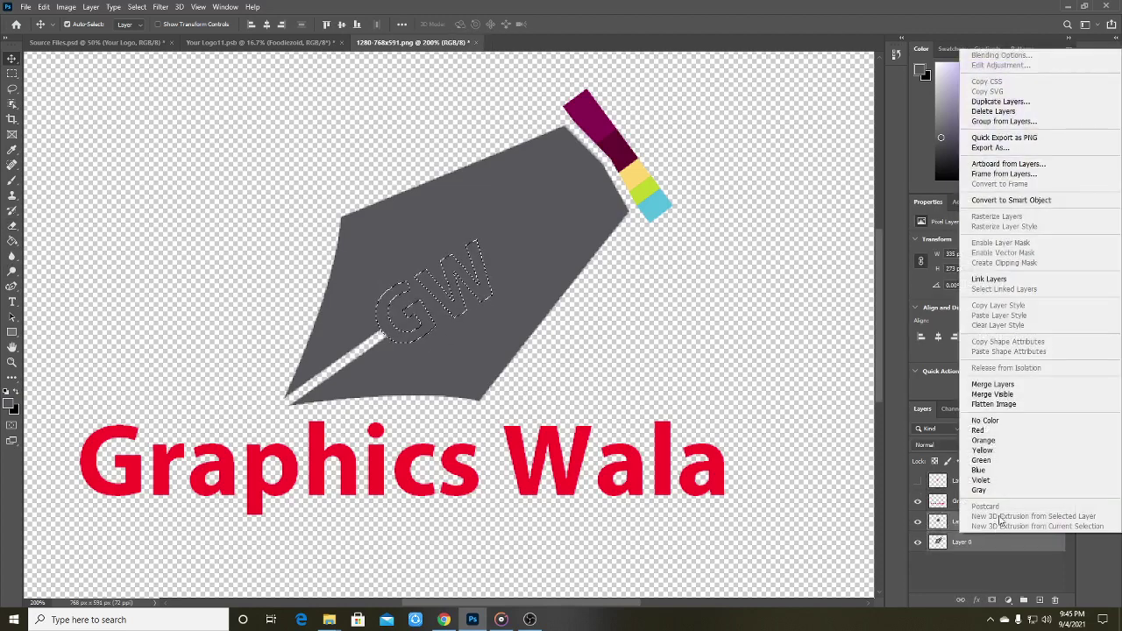
{"action": "left_click", "coordinate": [992, 384]}
{"action": "left_click", "coordinate": [919, 522]}
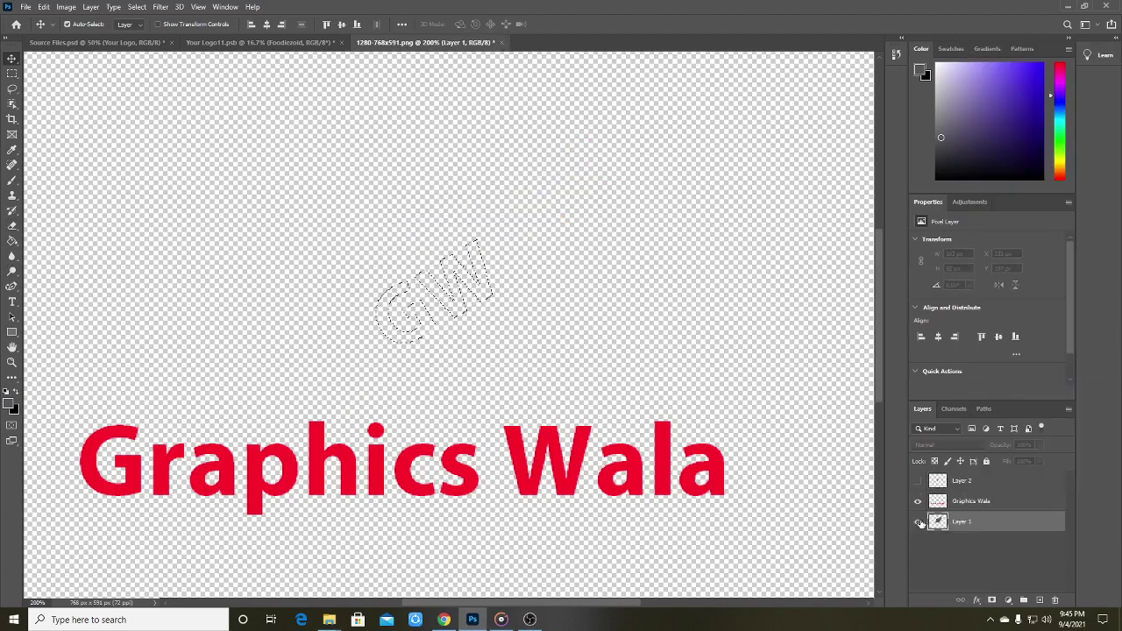
{"action": "left_click", "coordinate": [919, 522]}
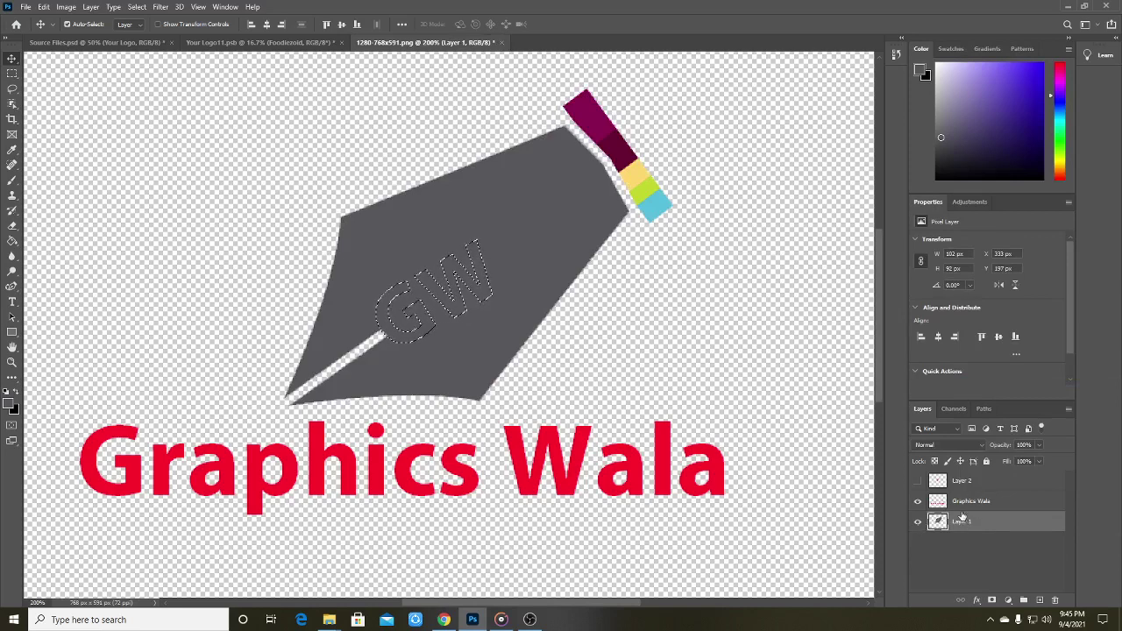
Step: Cut the selected GW shape out of the merged pen layer and deselect
{"action": "key", "text": "Delete"}
{"action": "key", "text": "ctrl+d"}
{"action": "key", "text": "ctrl"}
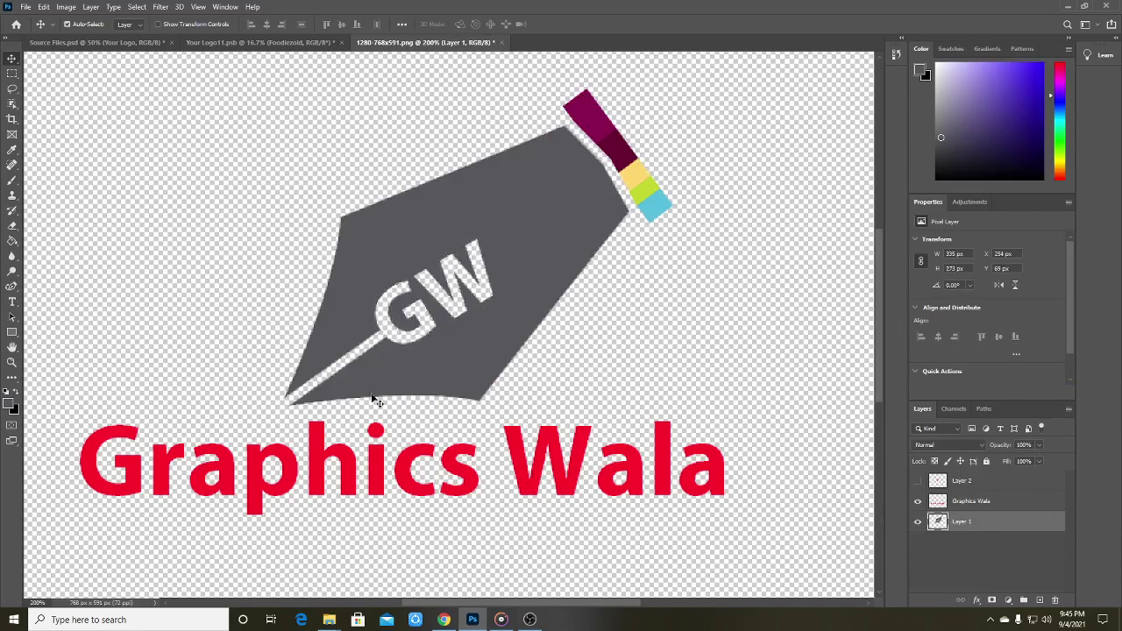
Step: Show the red GW letters layer again and delete it
{"action": "left_click", "coordinate": [917, 481]}
{"action": "left_click", "coordinate": [977, 488]}
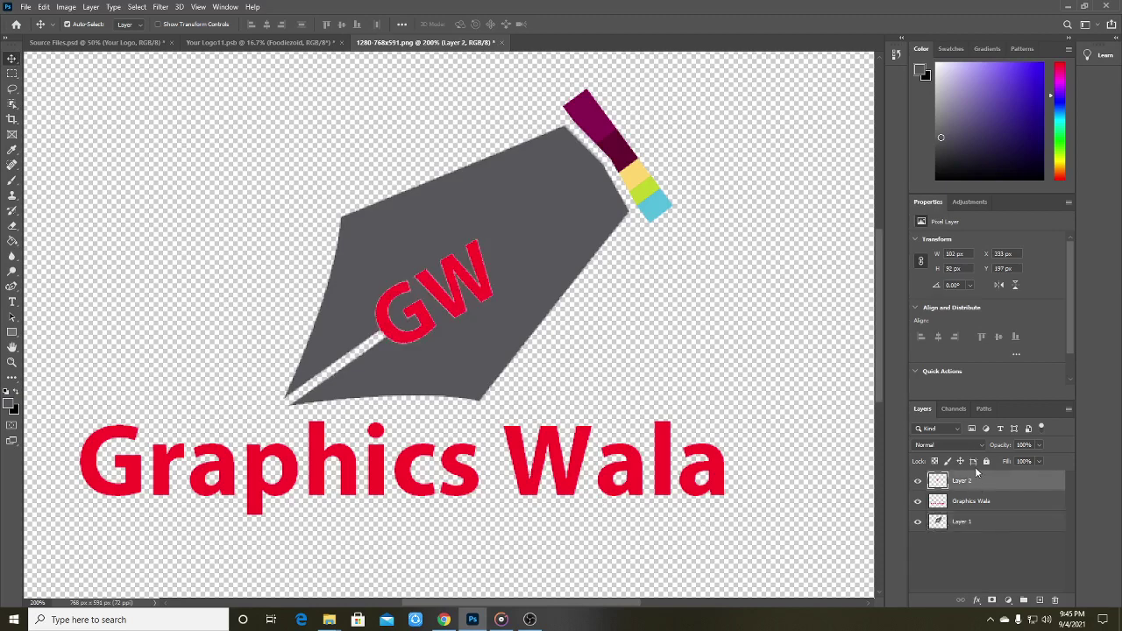
{"action": "key", "text": "Delete"}
Step: Move the pen logo right and slightly down to X 324 px, Y 95 px, with its tip over the i of Graphics
{"action": "key", "text": "ctrl+1"}
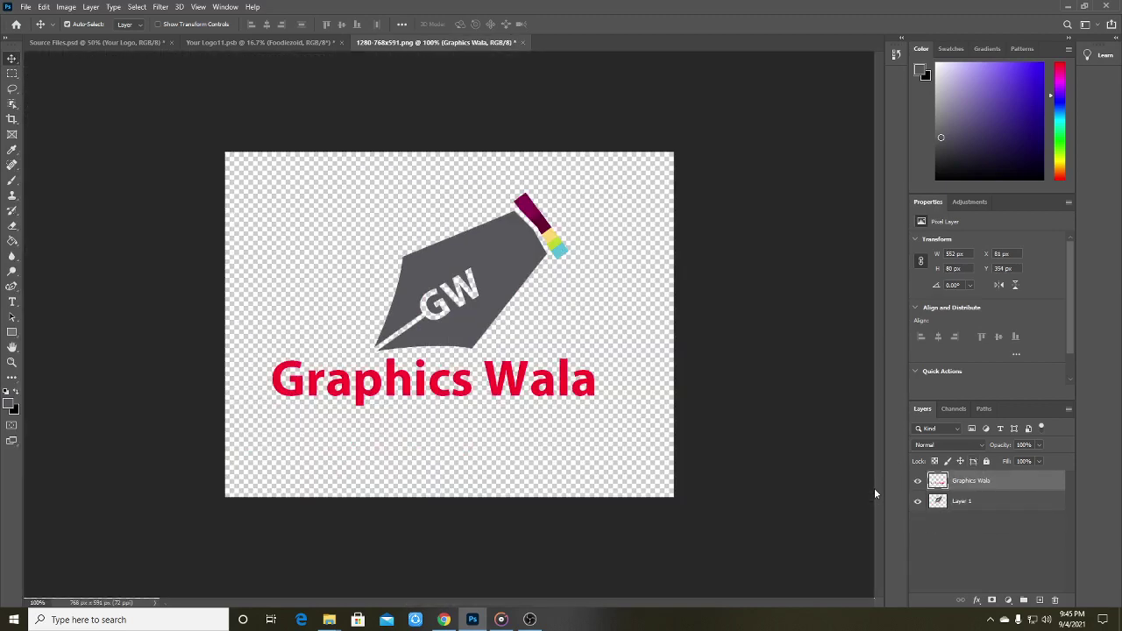
{"action": "left_click", "coordinate": [495, 245]}
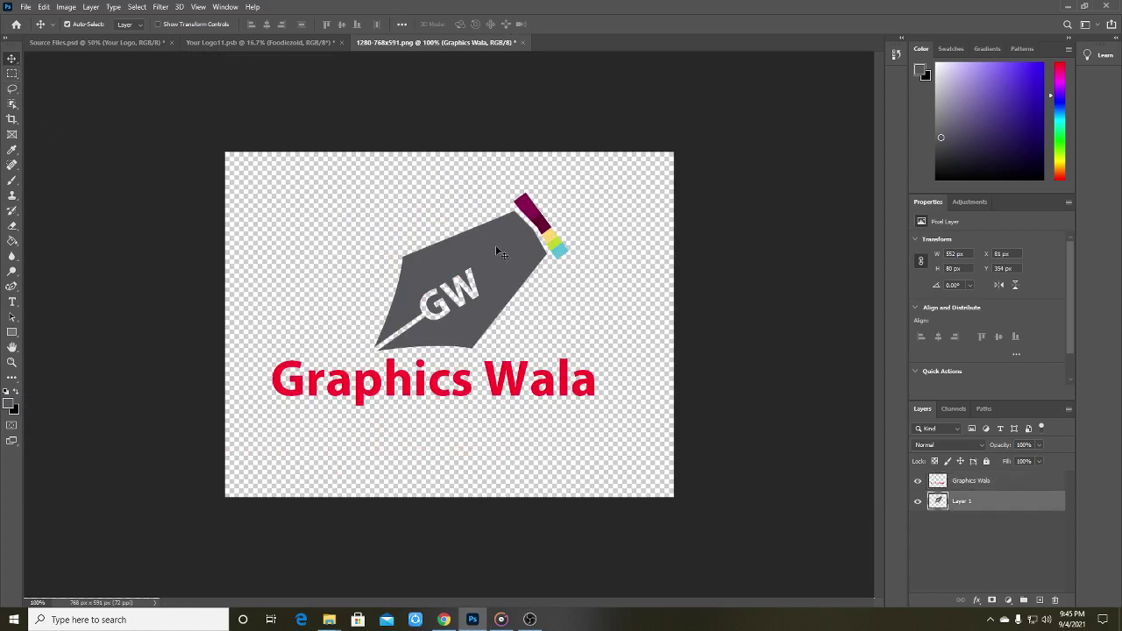
{"action": "left_click_drag", "start_coordinate": [498, 269], "coordinate": [534, 281]}
Step: Recolour the grey nib using the Brush with dark maroon sampled from the pen's cap, painting within the pen layer's outline, and deselect
{"action": "left_click", "coordinate": [12, 363]}
{"action": "left_click", "coordinate": [583, 331]}
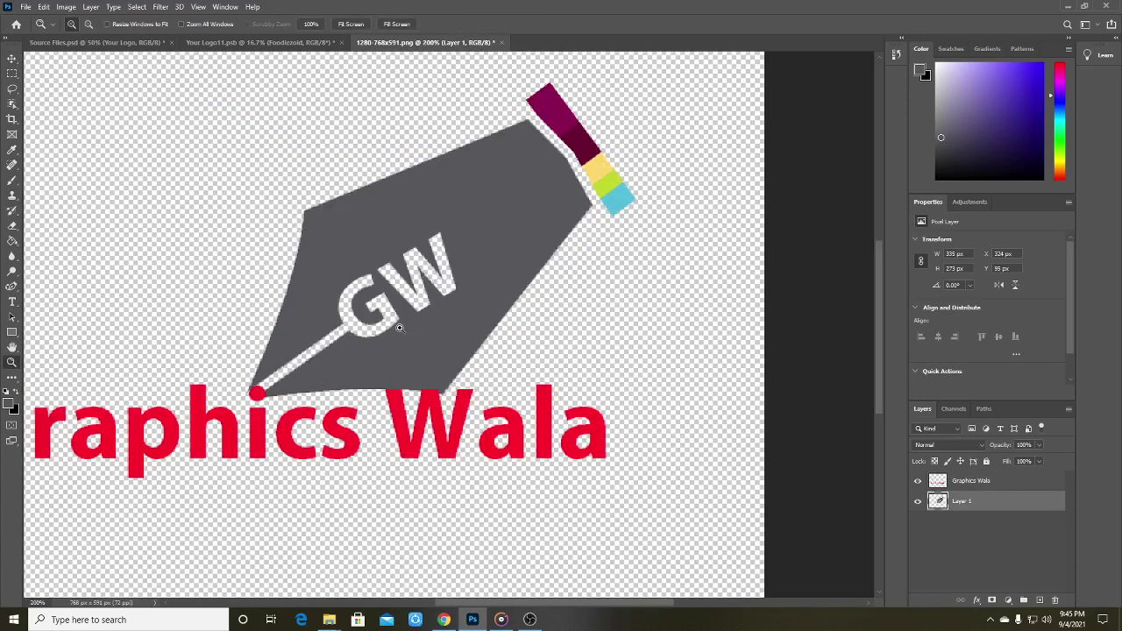
{"action": "left_click_drag", "start_coordinate": [586, 603], "coordinate": [562, 596]}
{"action": "right_click", "coordinate": [15, 184]}
{"action": "left_click", "coordinate": [57, 181]}
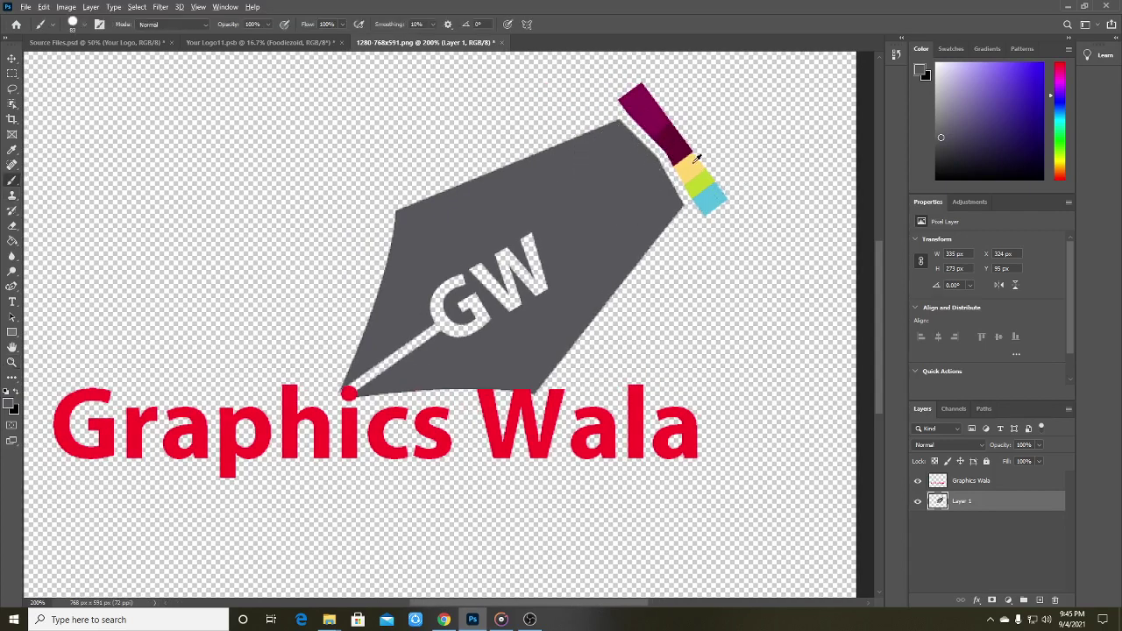
{"action": "left_click", "coordinate": [677, 136], "text": "alt"}
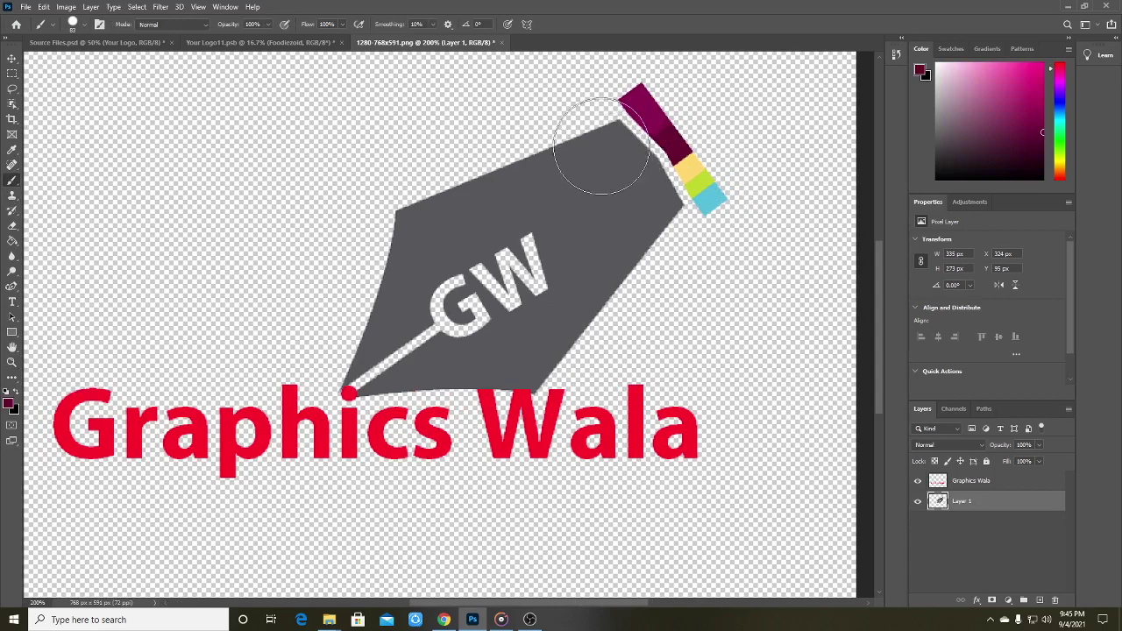
{"action": "left_click", "coordinate": [939, 504], "text": "ctrl"}
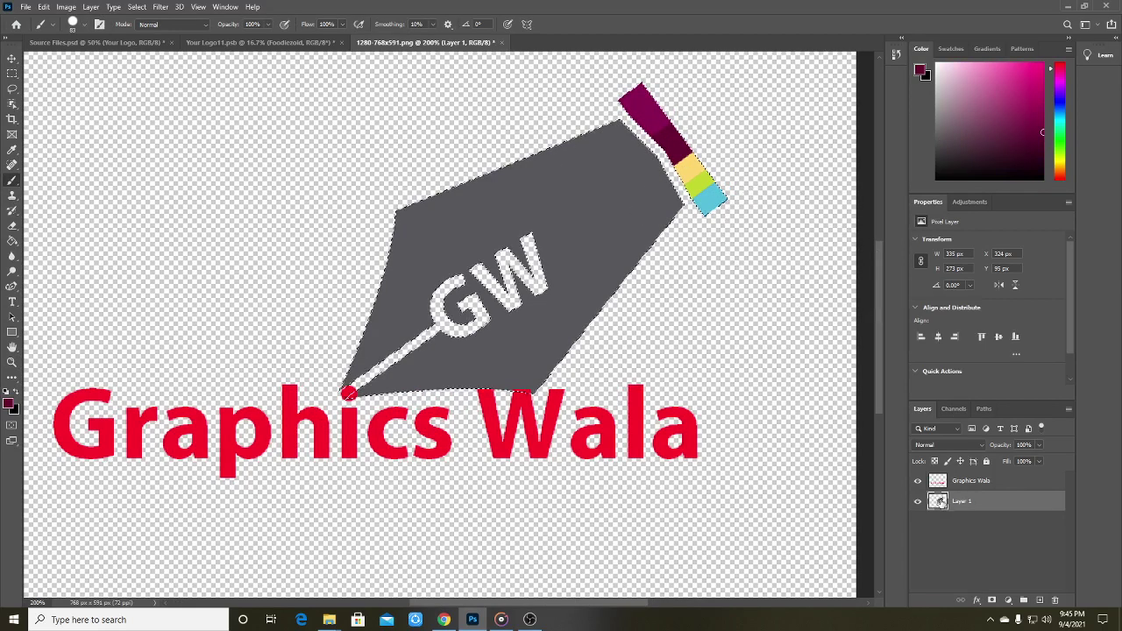
{"action": "mouse_move", "coordinate": [602, 196]}
{"action": "left_mouse_down"}
{"action": "mouse_move", "coordinate": [581, 170]}
{"action": "mouse_move", "coordinate": [624, 184]}
{"action": "mouse_move", "coordinate": [635, 219]}
{"action": "mouse_move", "coordinate": [626, 233]}
{"action": "mouse_move", "coordinate": [488, 344]}
{"action": "mouse_move", "coordinate": [561, 140]}
{"action": "mouse_move", "coordinate": [446, 238]}
{"action": "mouse_move", "coordinate": [400, 339]}
{"action": "mouse_move", "coordinate": [385, 447]}
{"action": "mouse_move", "coordinate": [482, 246]}
{"action": "mouse_move", "coordinate": [402, 291]}
{"action": "mouse_move", "coordinate": [651, 340]}
{"action": "left_mouse_up"}
{"action": "key", "text": "ctrl+d"}
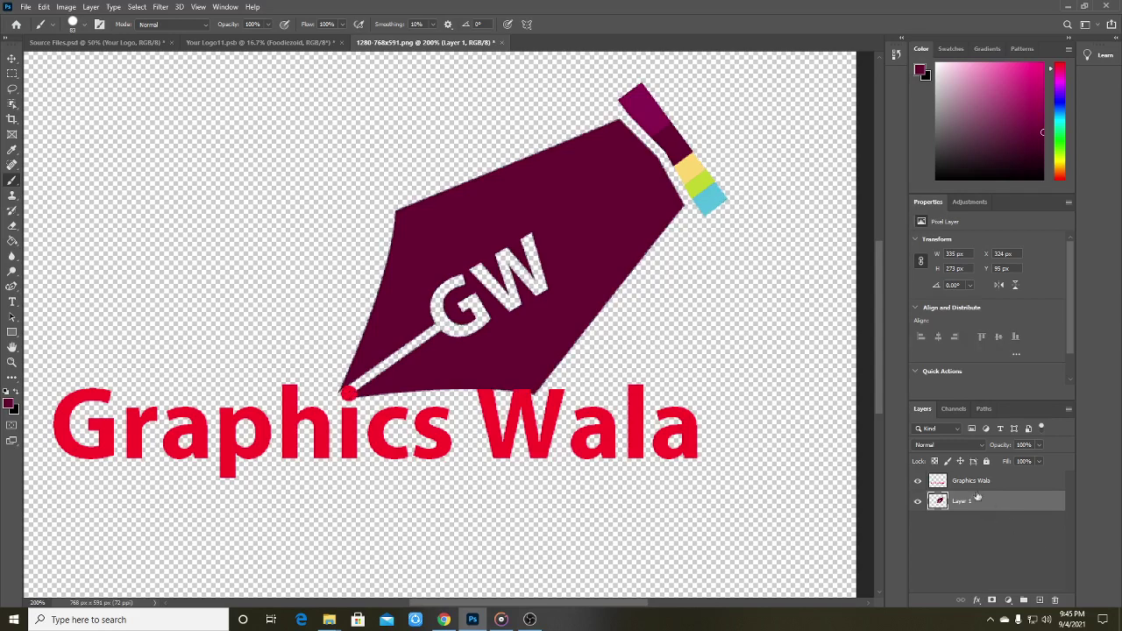
Step: Recolour the Graphics Wala text using the Brush with light blue sampled from the pen's cap, painting within the text's outline, and deselect
{"action": "left_click", "coordinate": [937, 481], "text": "ctrl"}
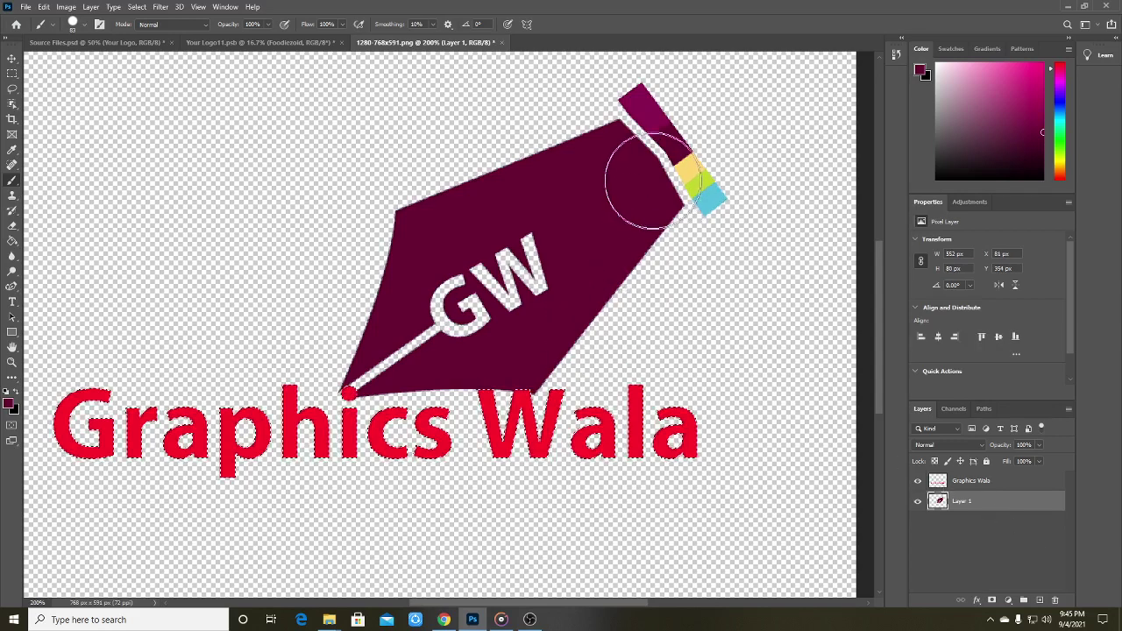
{"action": "key", "text": "super"}
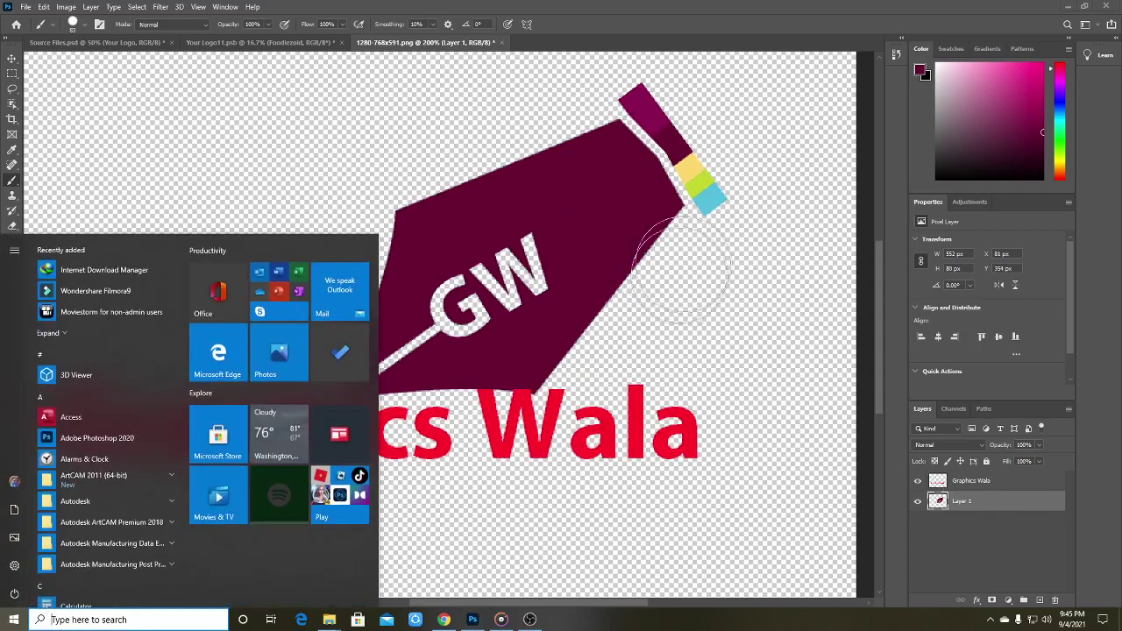
{"action": "key", "text": "super"}
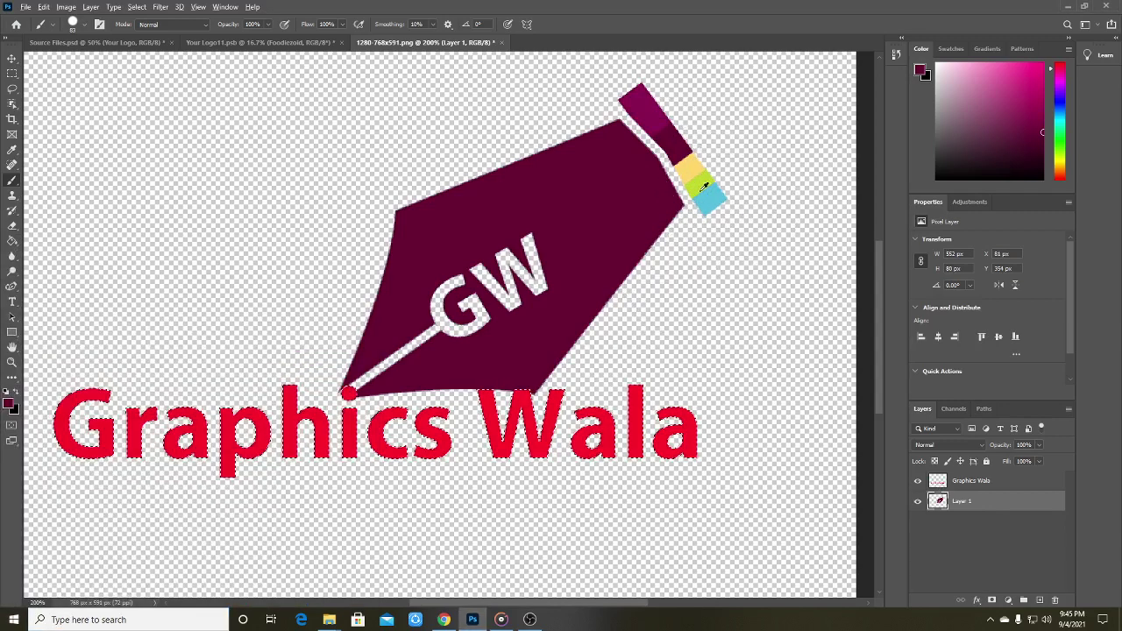
{"action": "left_click", "coordinate": [709, 198], "text": "alt"}
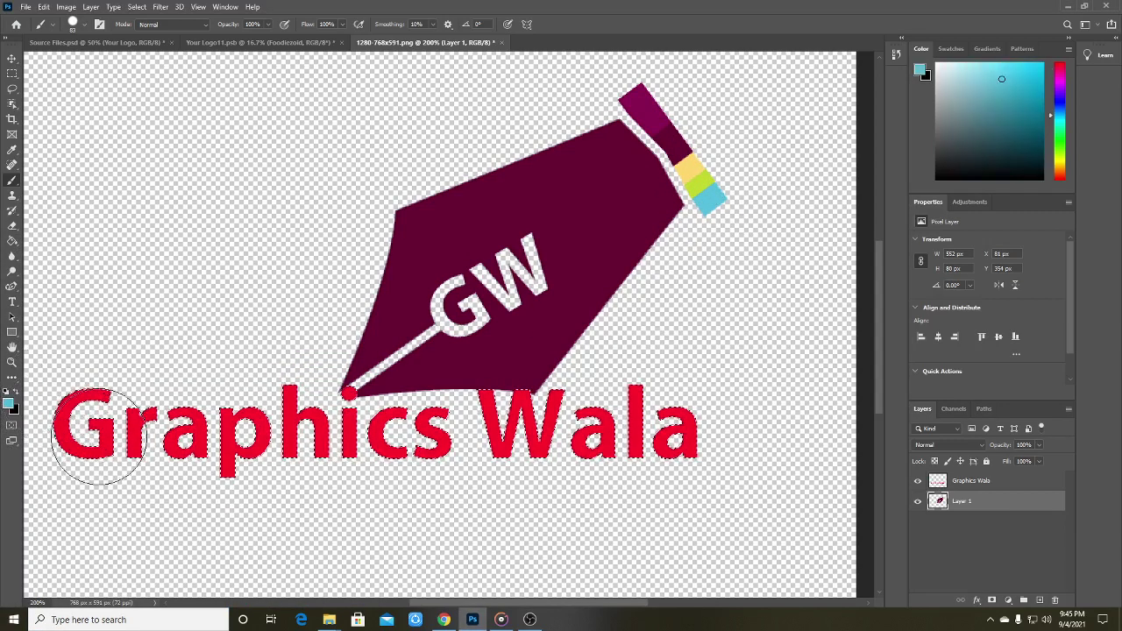
{"action": "left_click", "coordinate": [935, 485]}
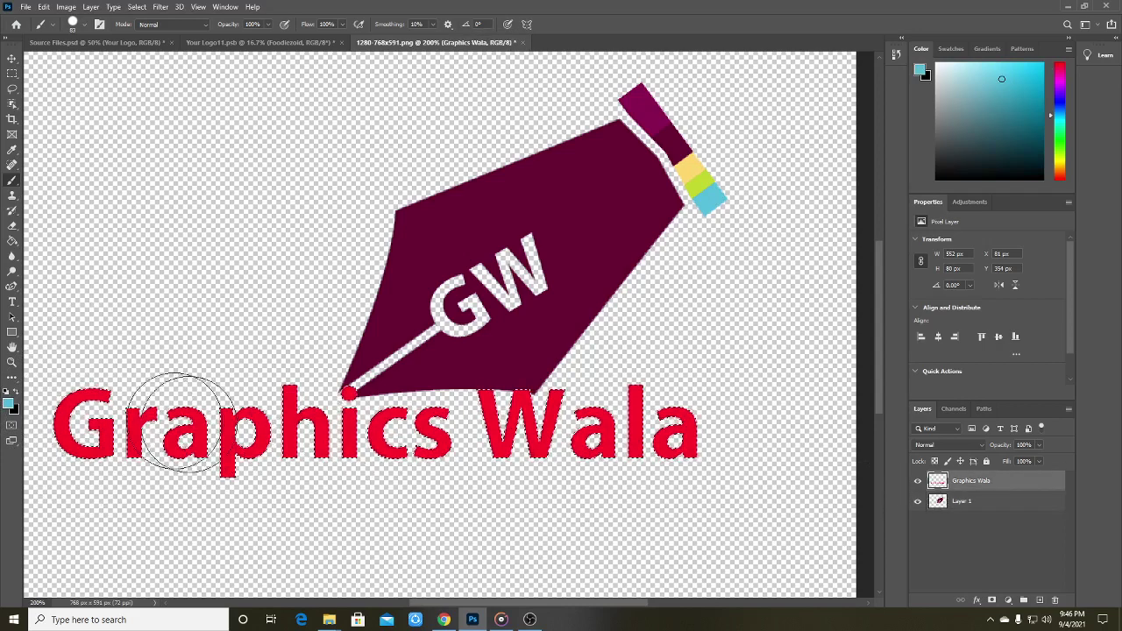
{"action": "mouse_move", "coordinate": [182, 423]}
{"action": "left_mouse_down"}
{"action": "mouse_move", "coordinate": [127, 454]}
{"action": "mouse_move", "coordinate": [98, 450]}
{"action": "mouse_move", "coordinate": [131, 432]}
{"action": "mouse_move", "coordinate": [324, 410]}
{"action": "mouse_move", "coordinate": [478, 459]}
{"action": "mouse_move", "coordinate": [437, 381]}
{"action": "mouse_move", "coordinate": [571, 454]}
{"action": "mouse_move", "coordinate": [644, 427]}
{"action": "mouse_move", "coordinate": [659, 454]}
{"action": "mouse_move", "coordinate": [671, 420]}
{"action": "left_mouse_up"}
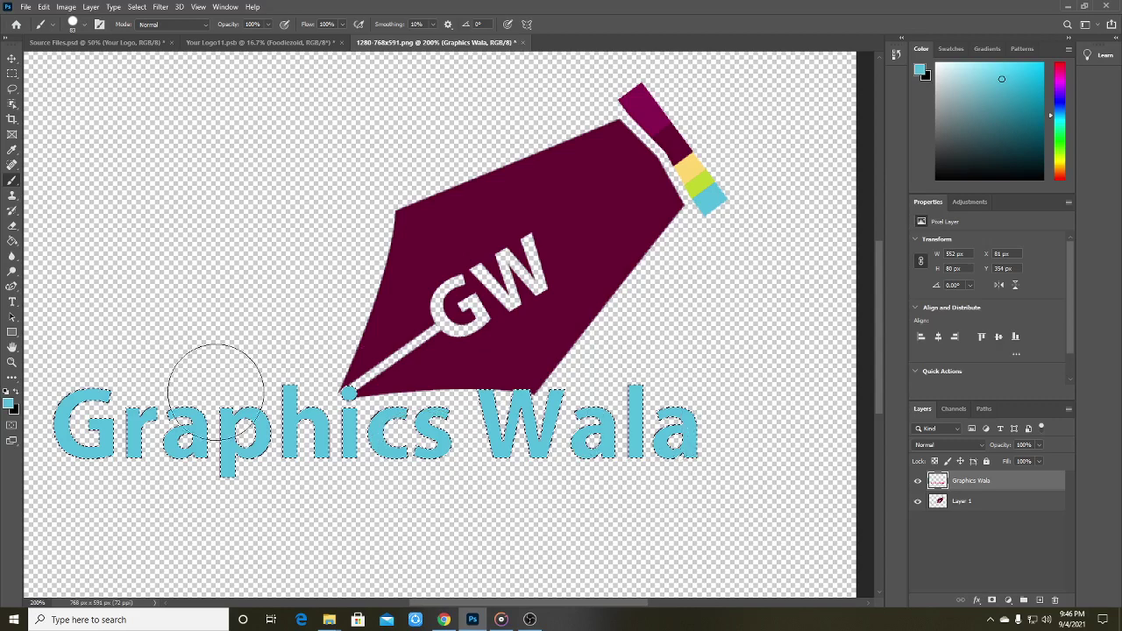
{"action": "key", "text": "v"}
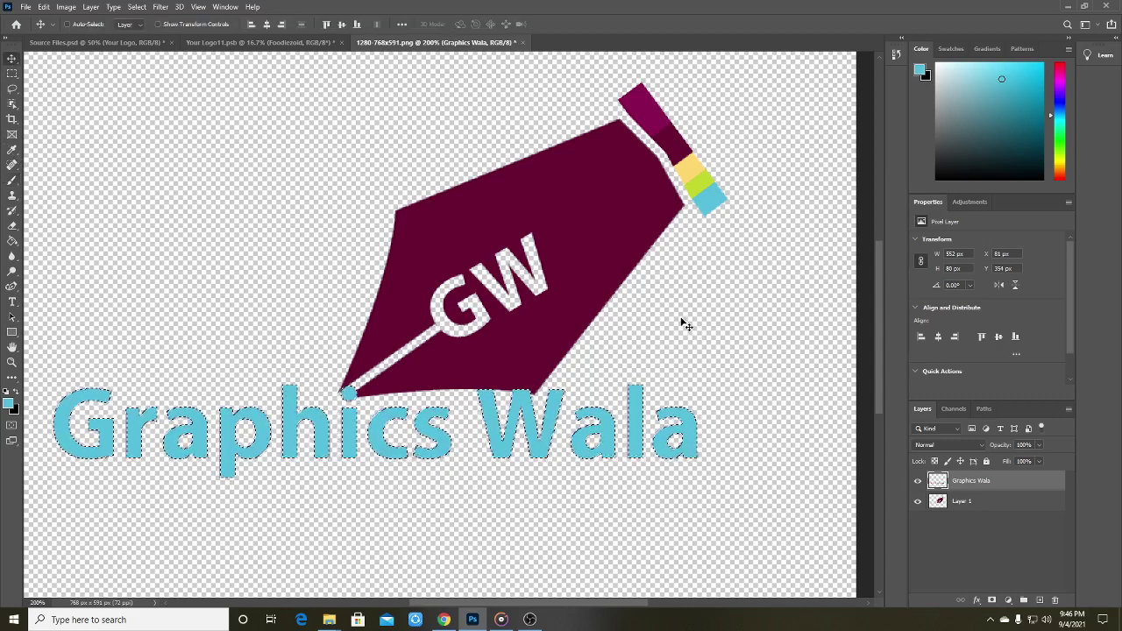
{"action": "key", "text": "ctrl+d"}
{"action": "left_click", "coordinate": [980, 504]}
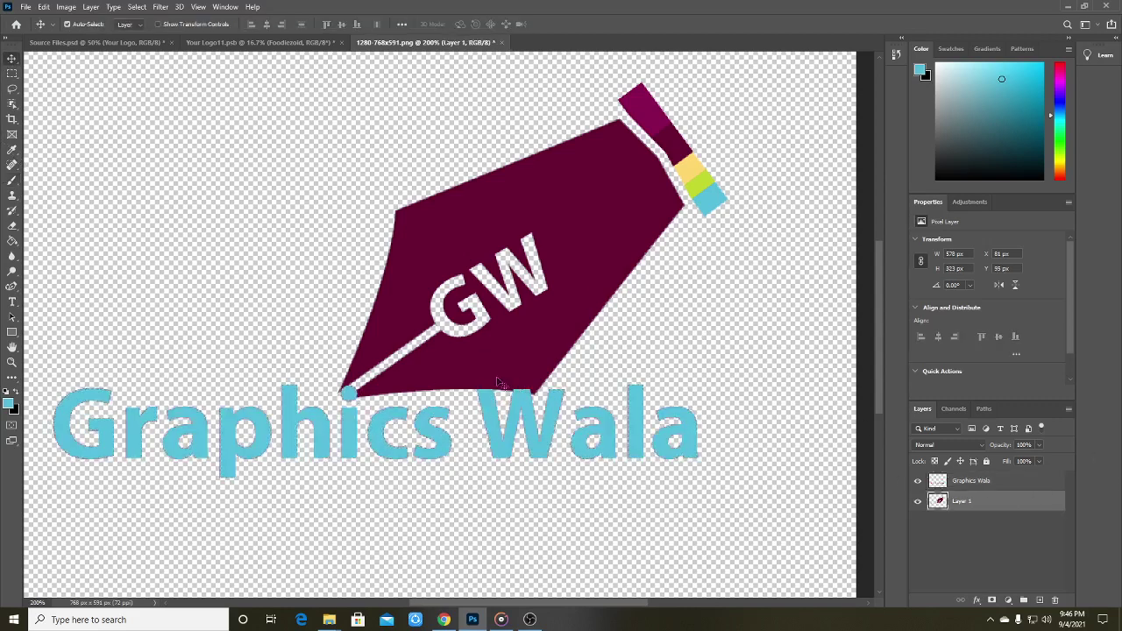
{"action": "left_click_drag", "start_coordinate": [496, 382], "coordinate": [458, 341]}
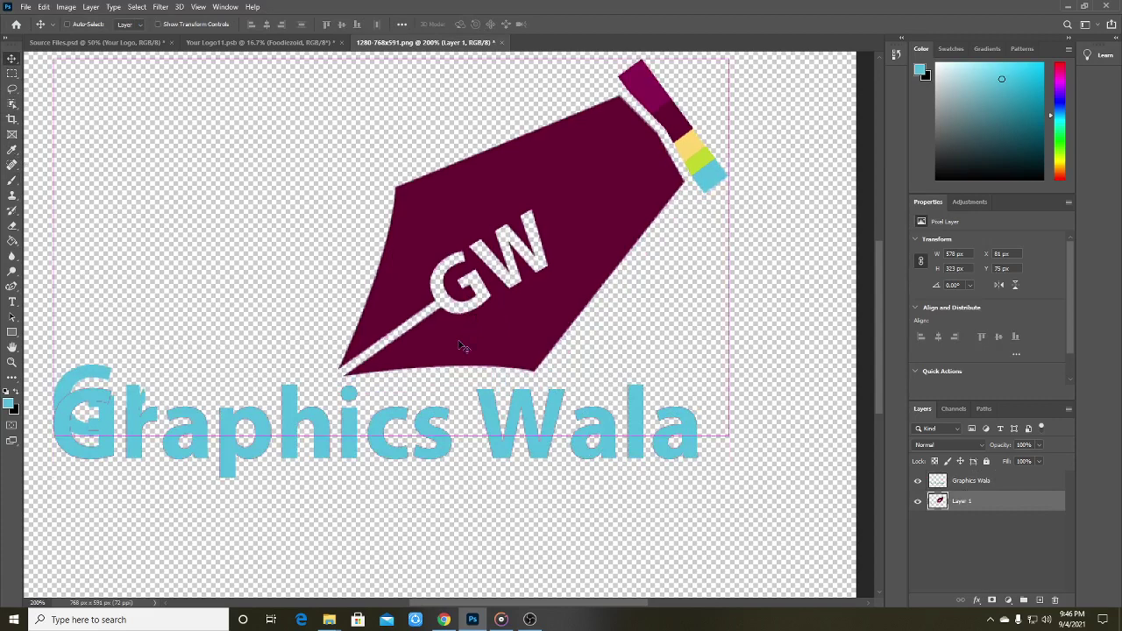
{"action": "key", "text": "ctrl+z"}
Step: Move the Graphics Wala text slightly left and down below the pen tip, and erase the stray blue letter fragments around the G from Layer 1
{"action": "left_click", "coordinate": [974, 484]}
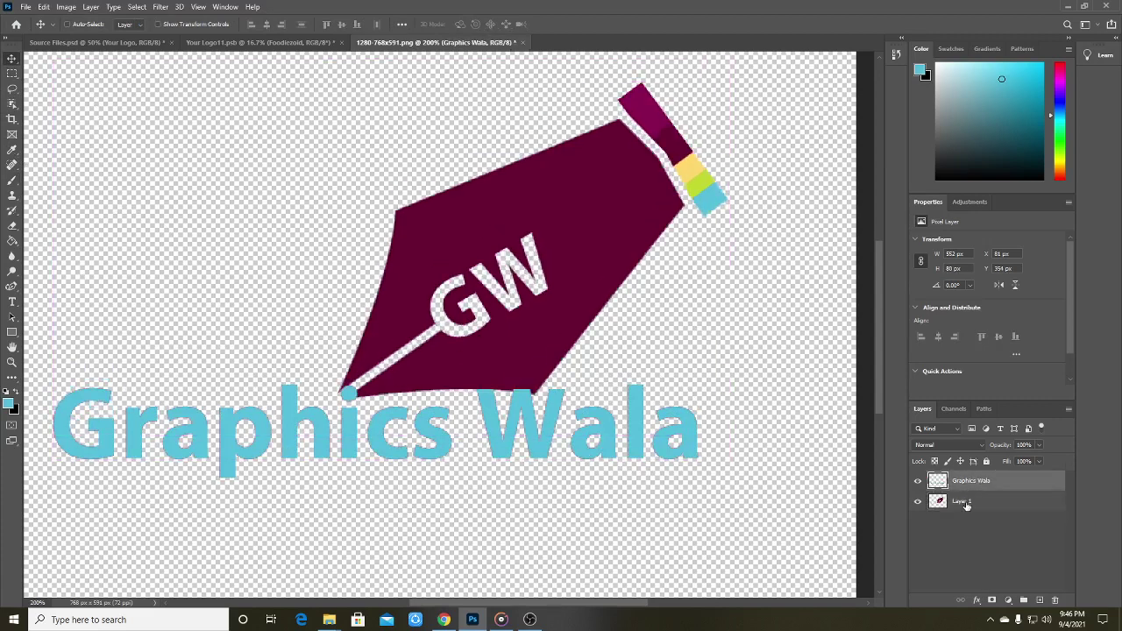
{"action": "mouse_move", "coordinate": [353, 423]}
{"action": "left_mouse_down"}
{"action": "mouse_move", "coordinate": [366, 463]}
{"action": "mouse_move", "coordinate": [354, 465]}
{"action": "mouse_move", "coordinate": [337, 415]}
{"action": "left_mouse_up"}
{"action": "left_click", "coordinate": [989, 508]}
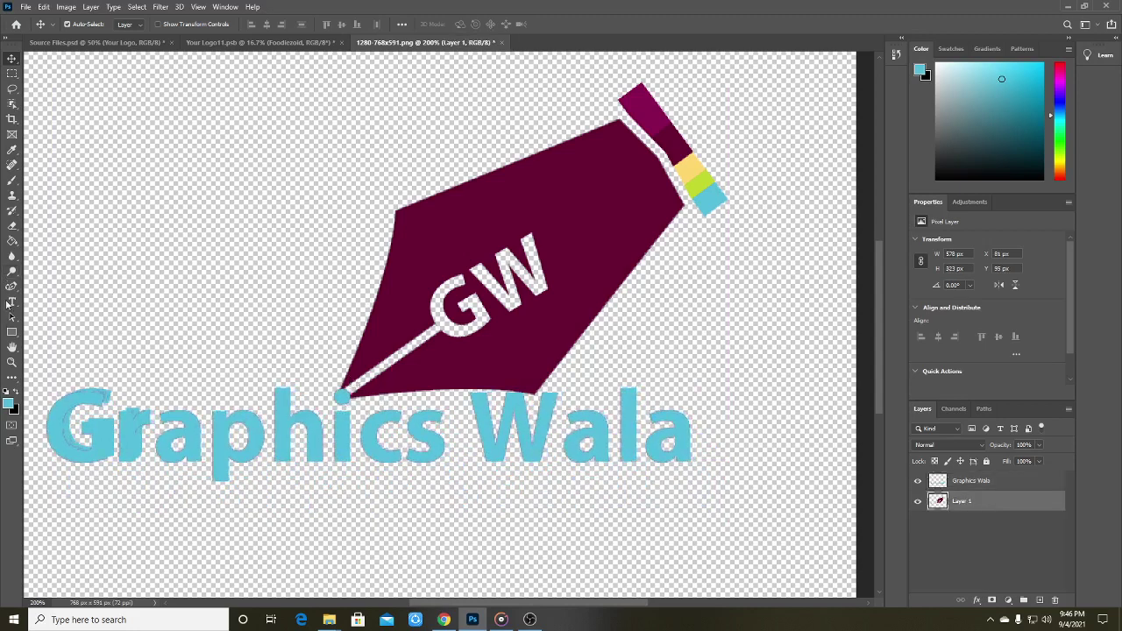
{"action": "left_click", "coordinate": [11, 228]}
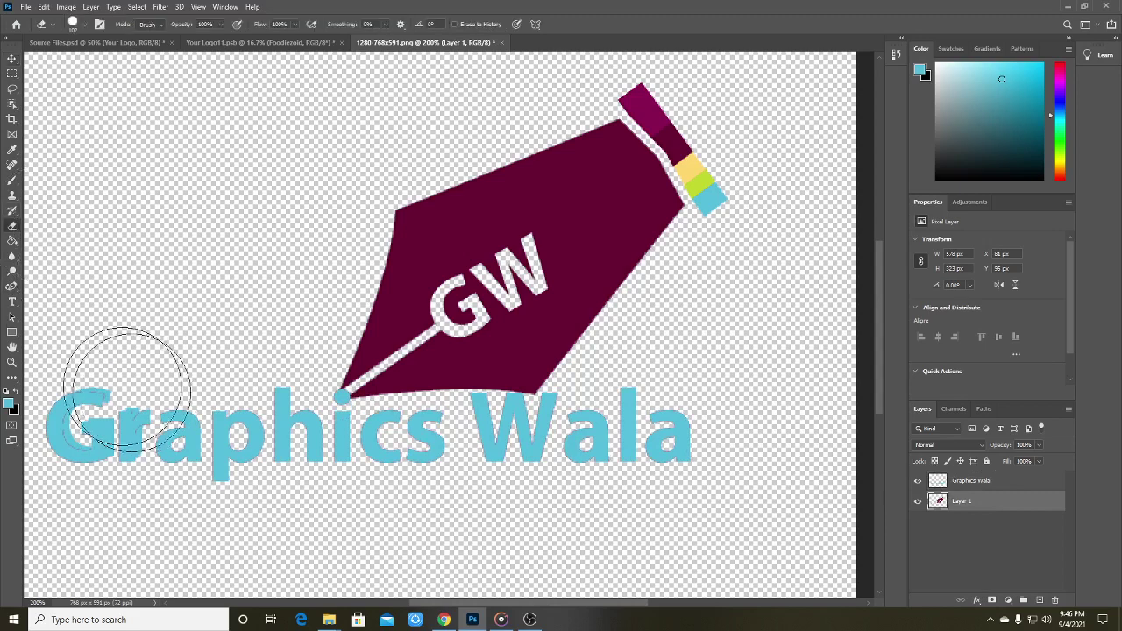
{"action": "mouse_move", "coordinate": [128, 389]}
{"action": "left_mouse_down"}
{"action": "mouse_move", "coordinate": [99, 445]}
{"action": "mouse_move", "coordinate": [173, 441]}
{"action": "mouse_move", "coordinate": [180, 378]}
{"action": "mouse_move", "coordinate": [93, 427]}
{"action": "mouse_move", "coordinate": [104, 460]}
{"action": "left_mouse_up"}
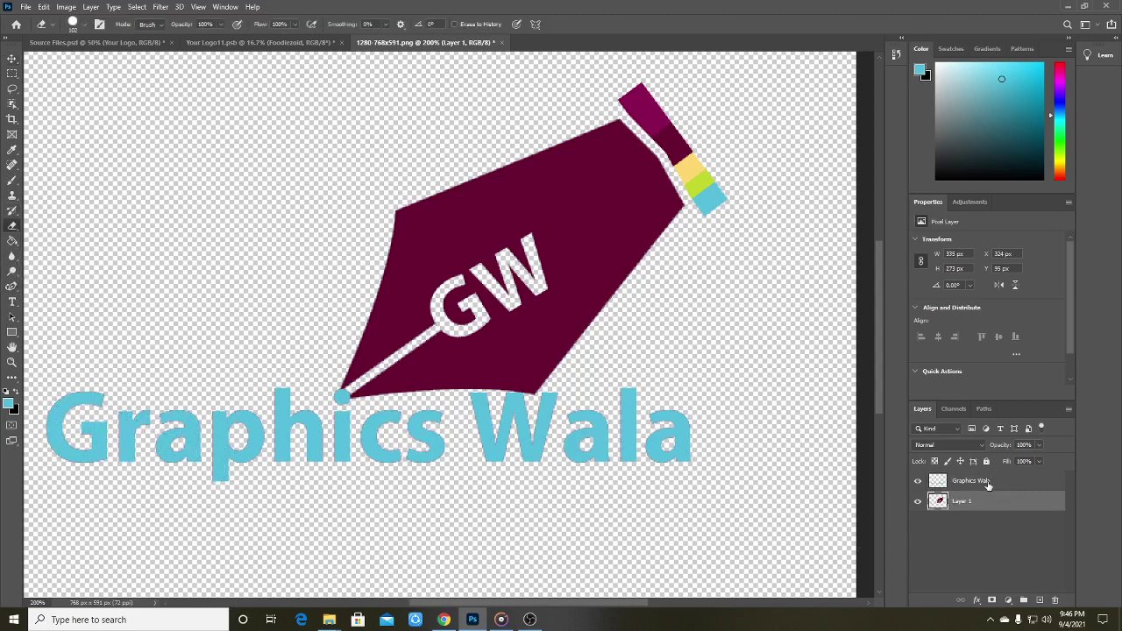
Step: Merge the Graphics Wala text layer and the pen layer into one layer
{"action": "left_click", "coordinate": [987, 483], "text": "ctrl"}
{"action": "right_click", "coordinate": [987, 482]}
{"action": "left_click", "coordinate": [876, 459]}
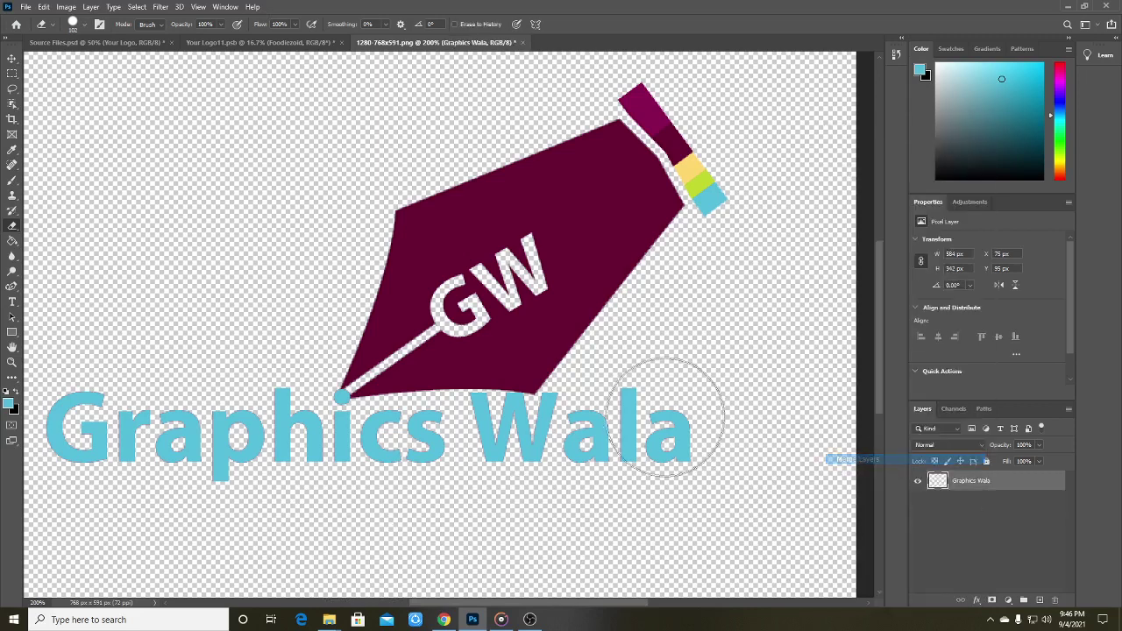
Step: Copy the merged logo from the 1280-768x591.png document into the Your Logo11.psb document
{"action": "key", "text": "ctrl+minus"}
{"action": "key", "text": "ctrl+minus"}
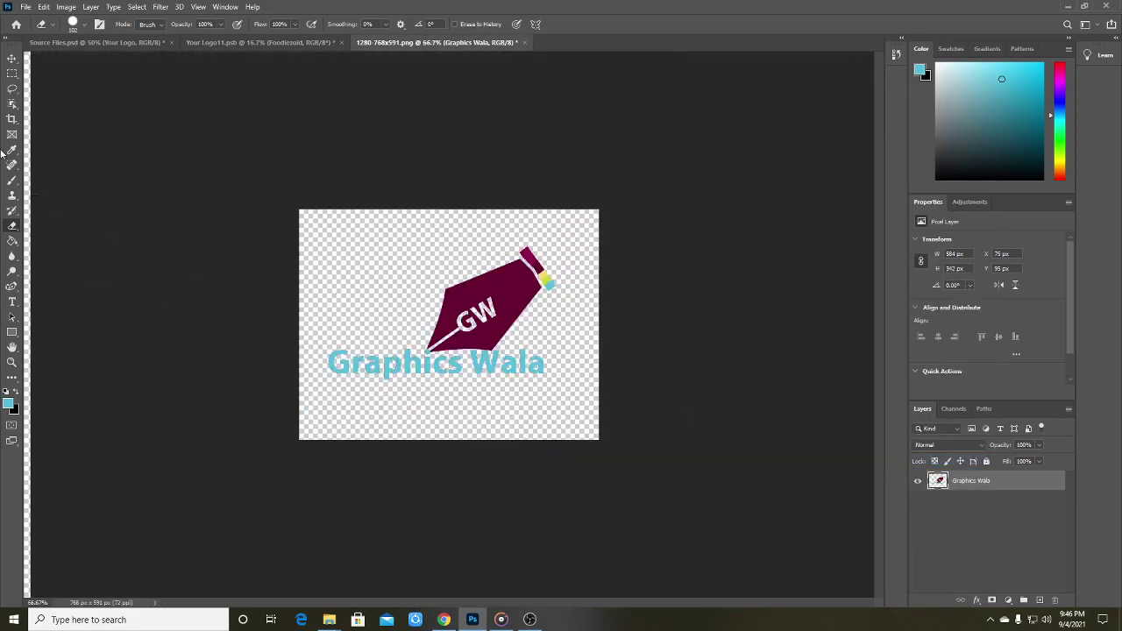
{"action": "left_click", "coordinate": [10, 60]}
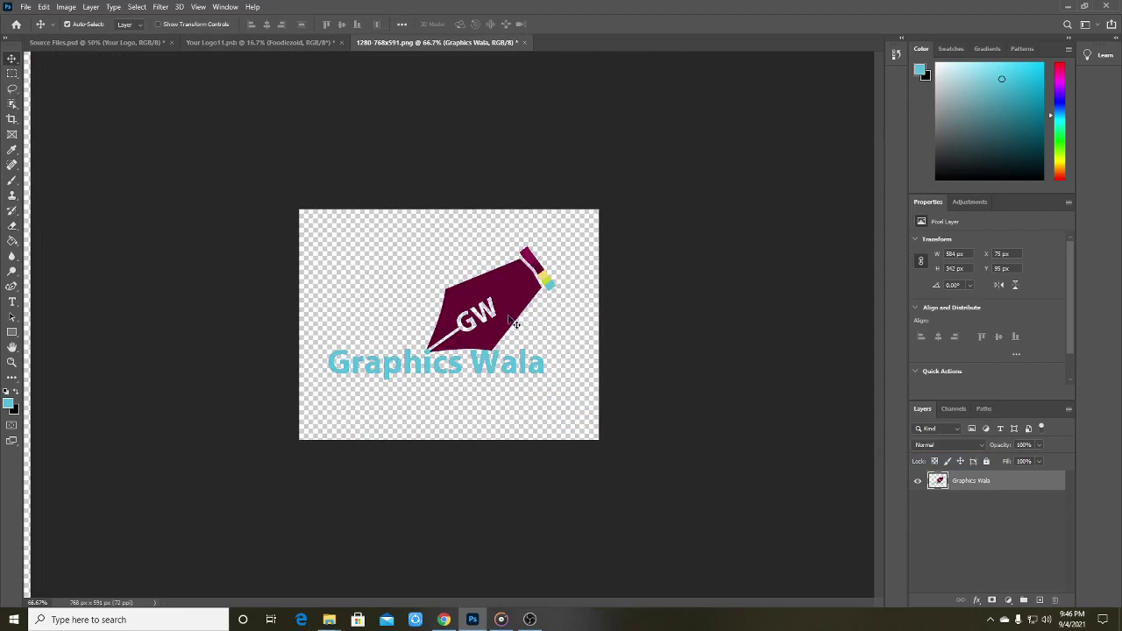
{"action": "left_click_drag", "start_coordinate": [509, 303], "coordinate": [275, 42]}
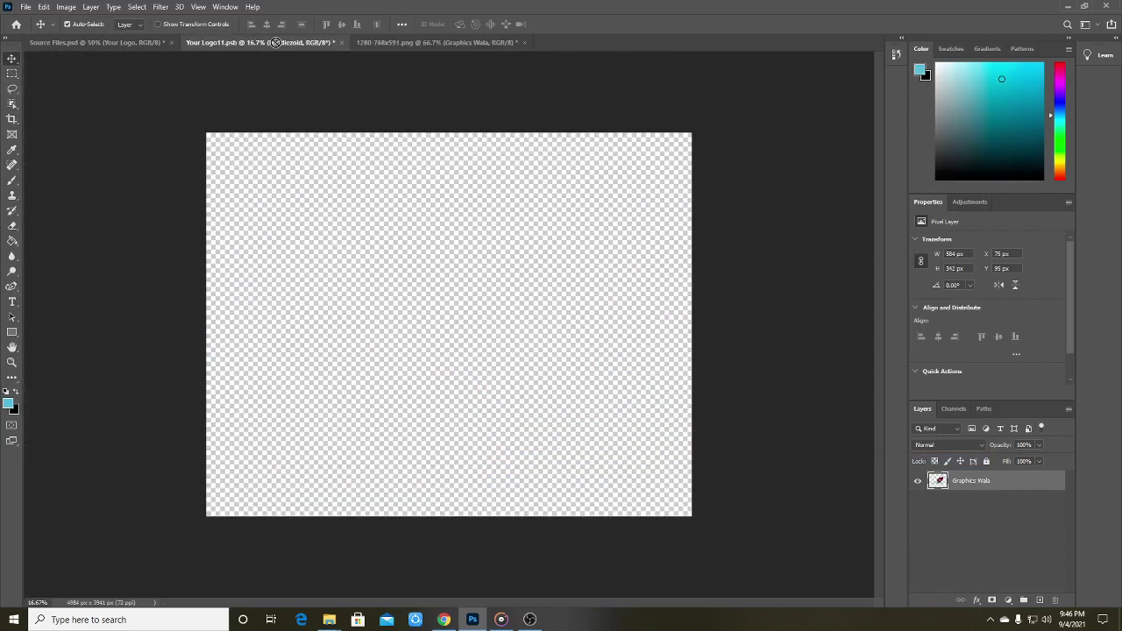
{"action": "left_click_drag", "start_coordinate": [405, 254], "coordinate": [219, 162]}
Step: Enlarge the placed logo proportionally to about 3129 × 1832 px with Free Transform
{"action": "left_click", "coordinate": [618, 253]}
{"action": "key", "text": "ctrl+t"}
{"action": "left_click_drag", "start_coordinate": [450, 250], "coordinate": [529, 342]}
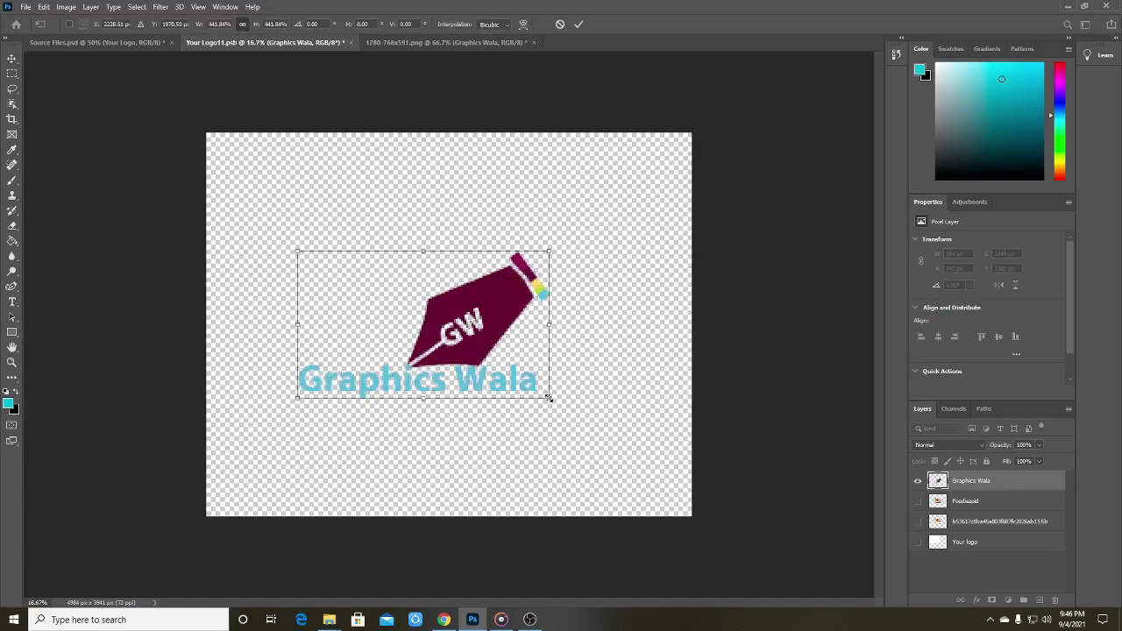
{"action": "left_click_drag", "start_coordinate": [549, 398], "coordinate": [603, 430]}
{"action": "left_click", "coordinate": [14, 59]}
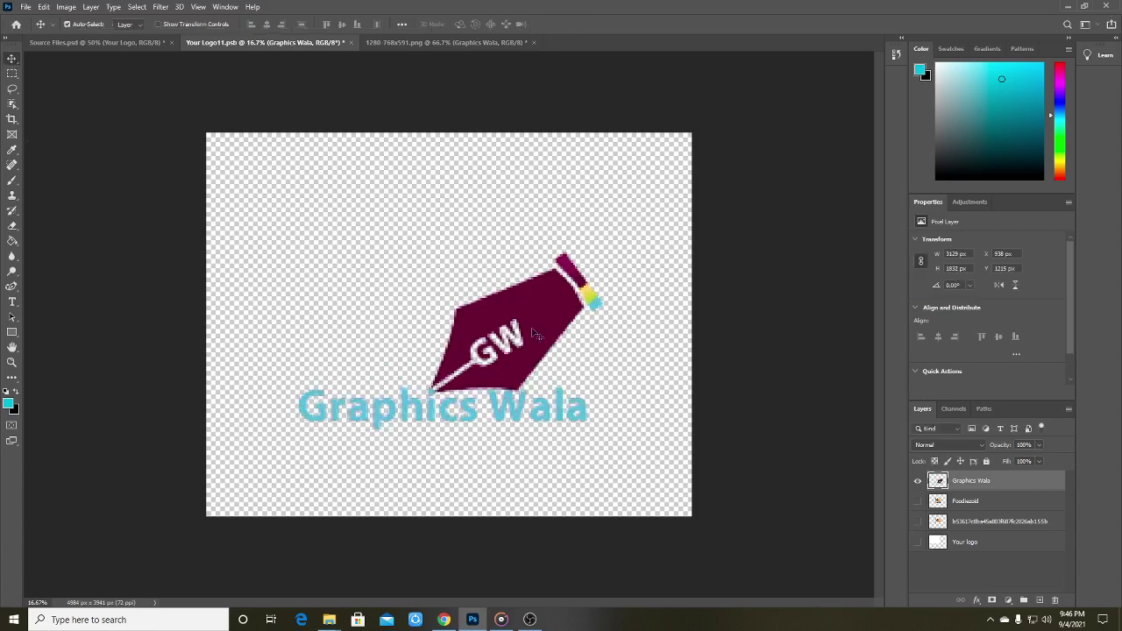
Step: Move the logo up and slightly left to about X 770 px, Y 676 px, and save Your Logo11.psb
{"action": "left_click_drag", "start_coordinate": [524, 344], "coordinate": [505, 287]}
{"action": "key", "text": "ctrl+s"}
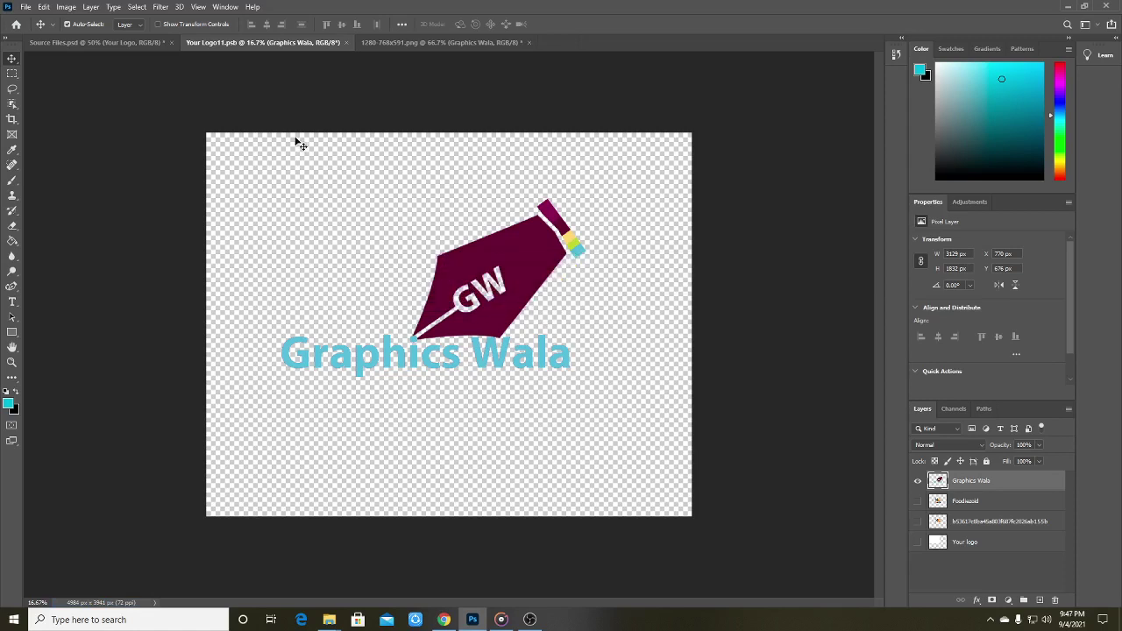
Step: Switch to Source Files.psd and show the Lights group and its uppermost effect layer
{"action": "left_click", "coordinate": [131, 44]}
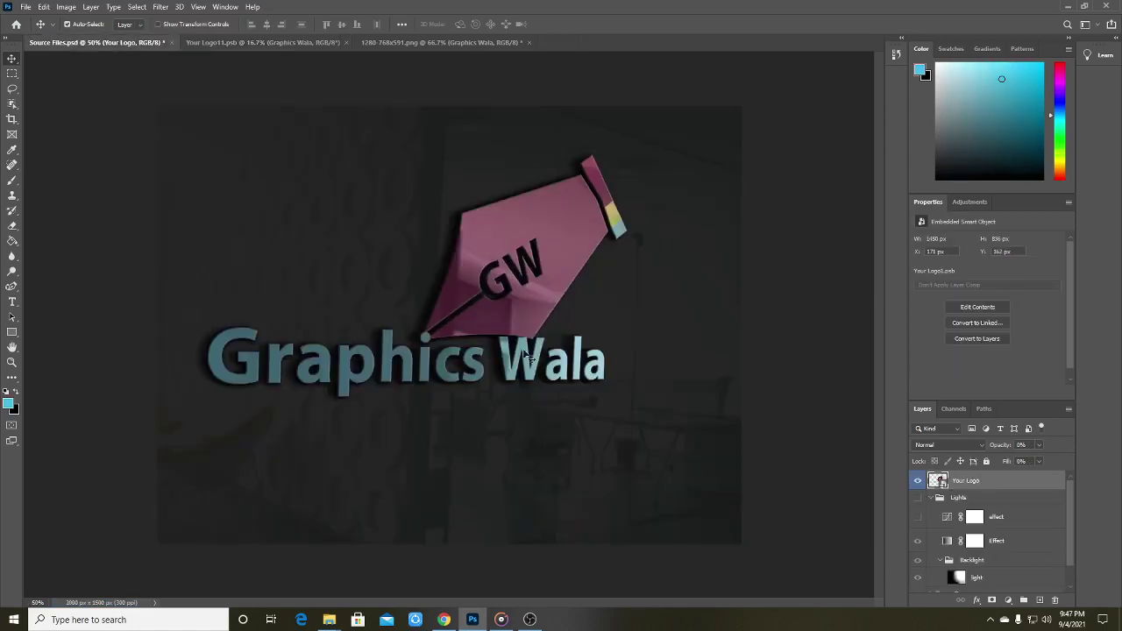
{"action": "left_click", "coordinate": [918, 500]}
{"action": "left_click", "coordinate": [918, 517]}
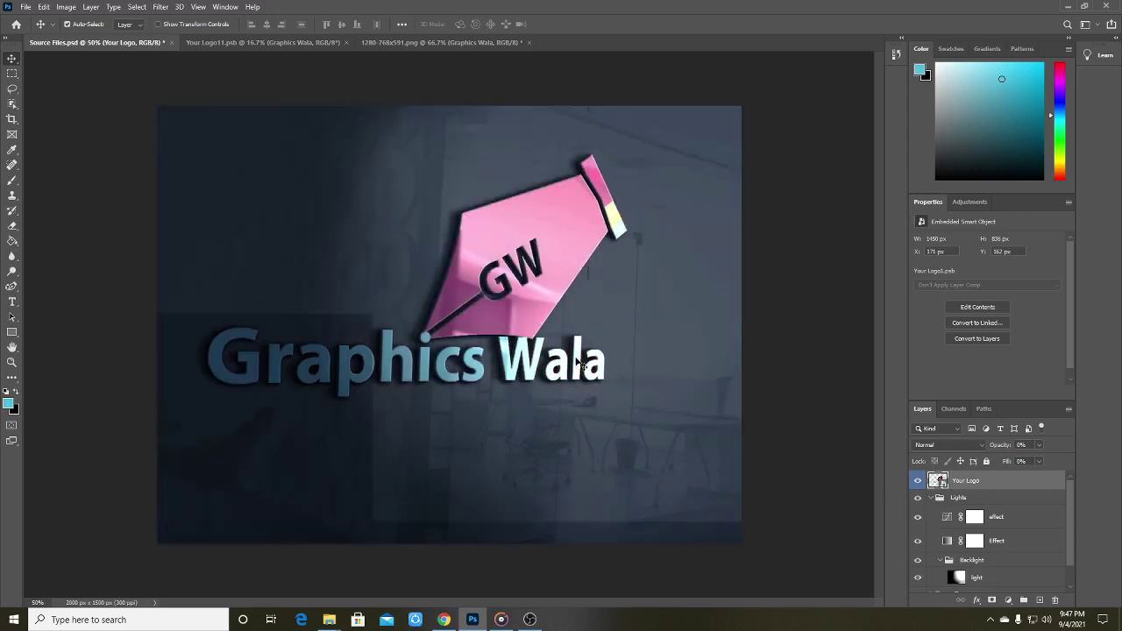
Step: Hide the Lights group in the mockup
{"action": "scroll", "coordinate": [911, 547], "scroll_direction": "down", "scroll_amount": 1}
{"action": "scroll", "coordinate": [934, 554], "scroll_direction": "up", "scroll_amount": 1}
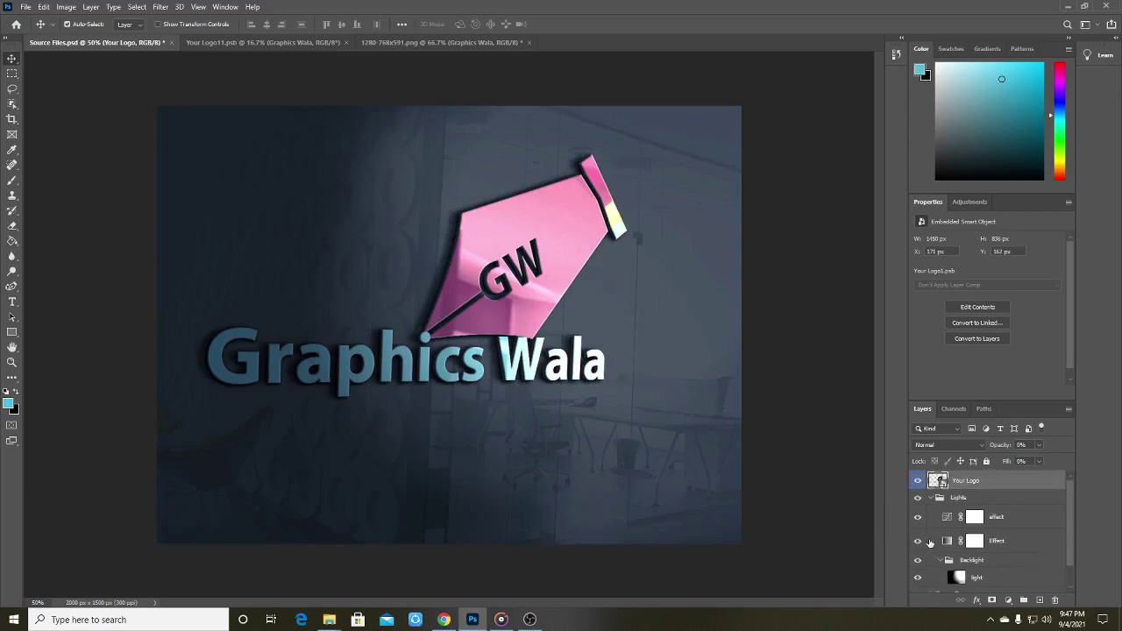
{"action": "left_click", "coordinate": [918, 504]}
{"action": "left_click", "coordinate": [918, 504]}
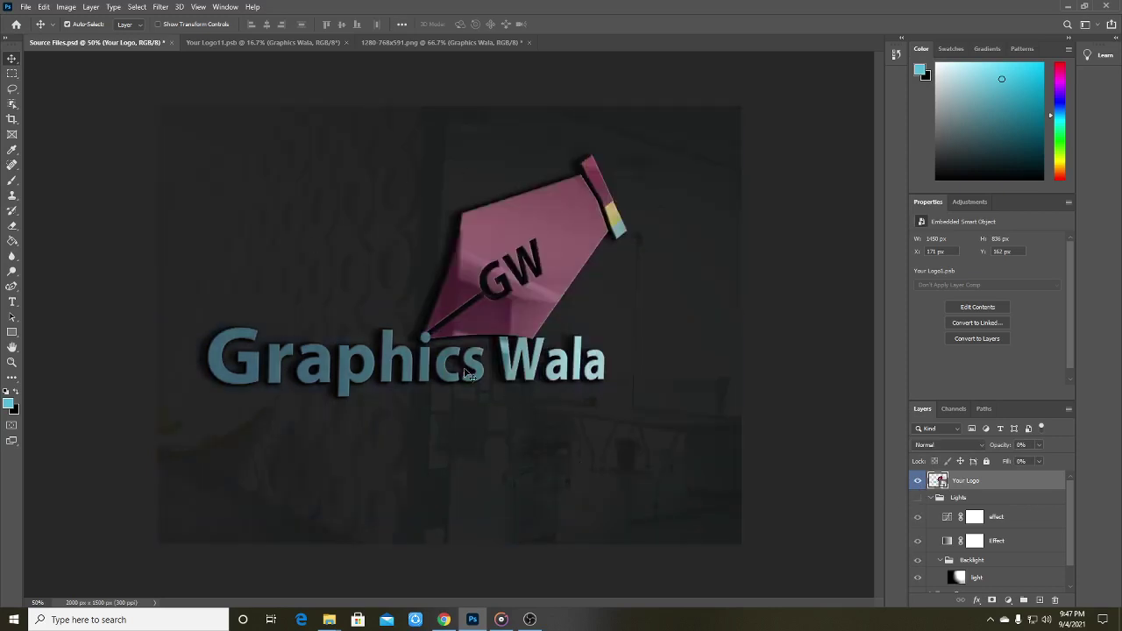
Step: Examine the pen nib, GW cut-out and Graphics Wala lettering in the mockup up close and as a whole
{"action": "key", "text": "ctrl+plus"}
{"action": "key", "text": "ctrl+minus"}
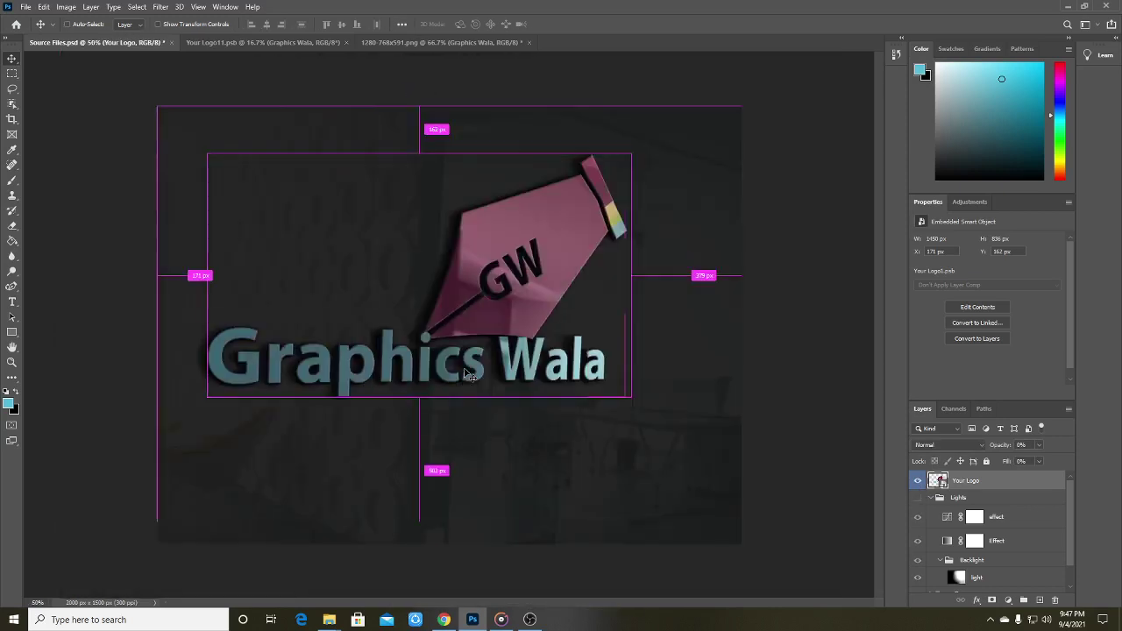
{"action": "left_click", "coordinate": [10, 362]}
{"action": "left_click", "coordinate": [287, 361]}
{"action": "left_click", "coordinate": [571, 286]}
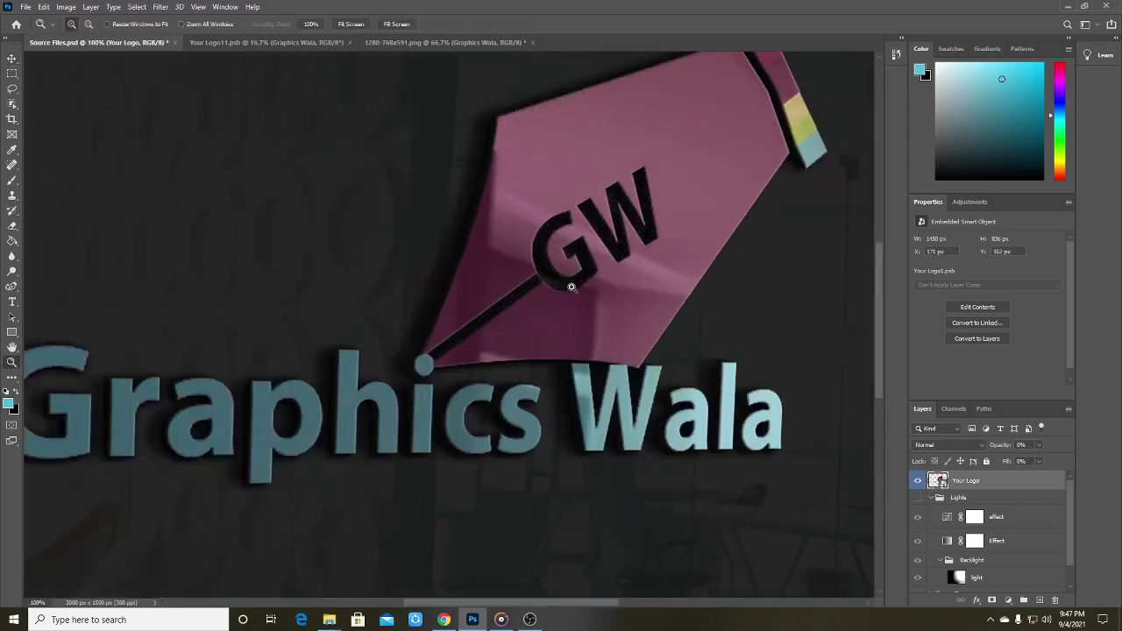
{"action": "scroll", "coordinate": [571, 286], "scroll_direction": "up", "scroll_amount": 1}
{"action": "key", "text": "ctrl+minus"}
{"action": "key", "text": "ctrl+minus"}
{"action": "key", "text": "ctrl+minus"}
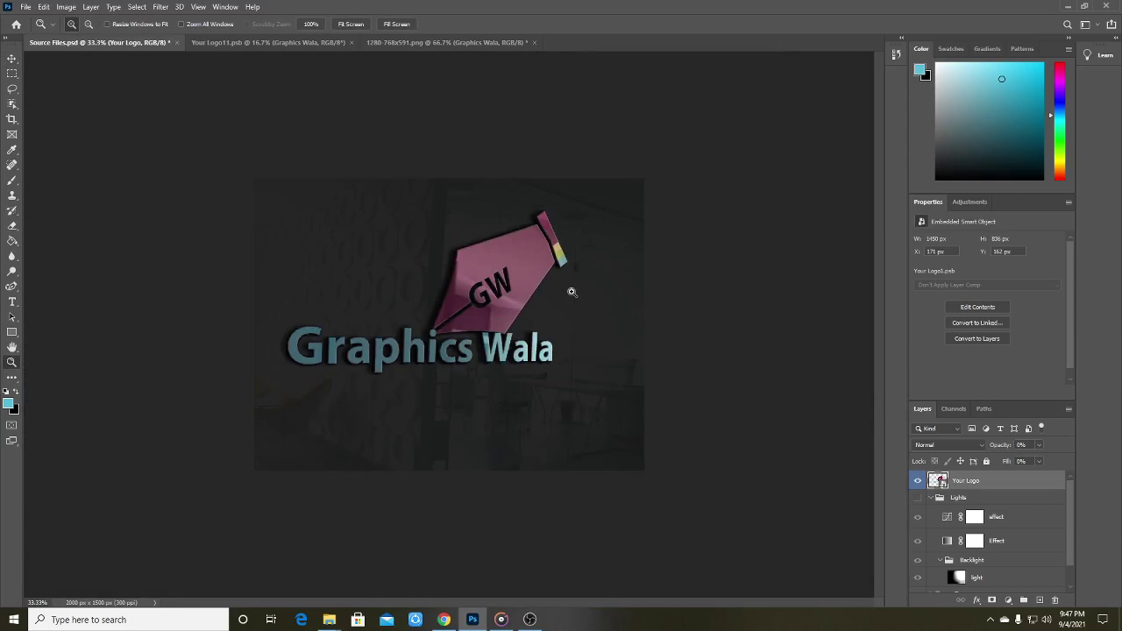
{"action": "key", "text": "ctrl+plus"}
{"action": "key", "text": "ctrl+plus"}
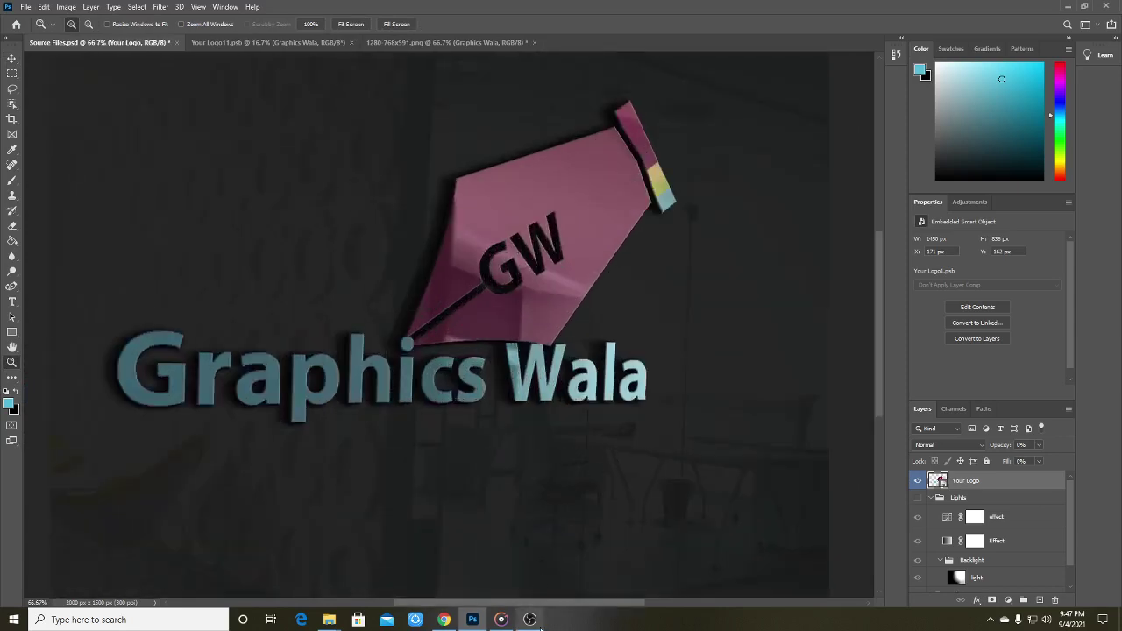